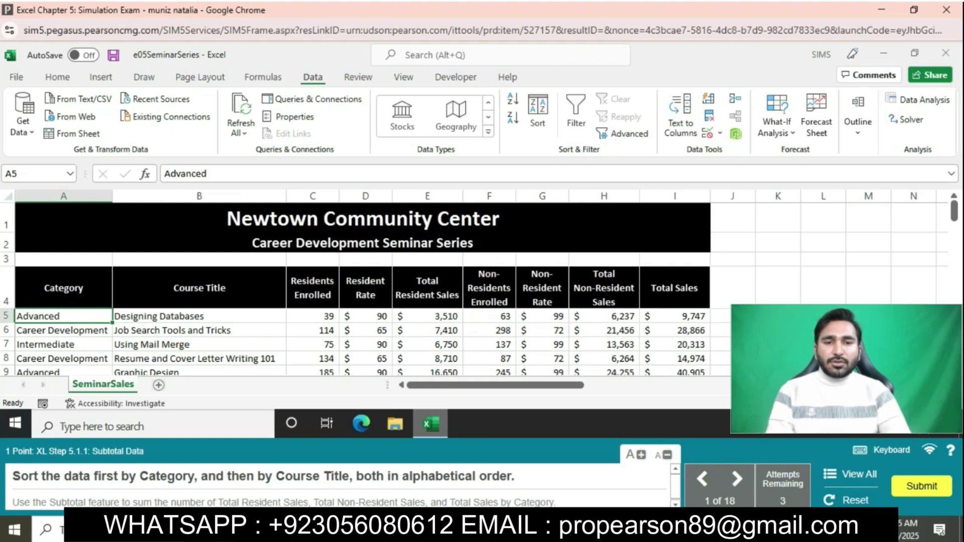
Step: Sort the seminar data by Category and then by Course Title, both on cell values from A to Z
left_click(64, 288)
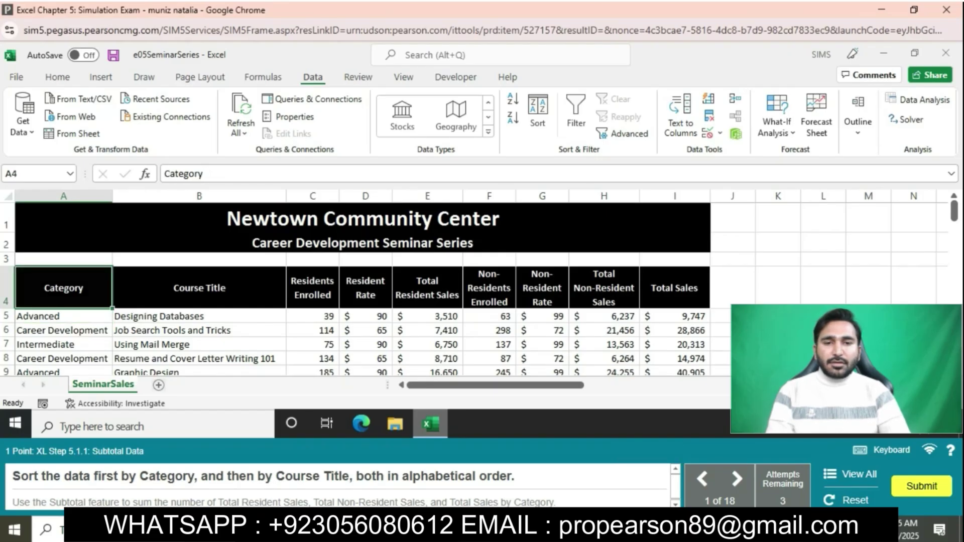
left_click(537, 116)
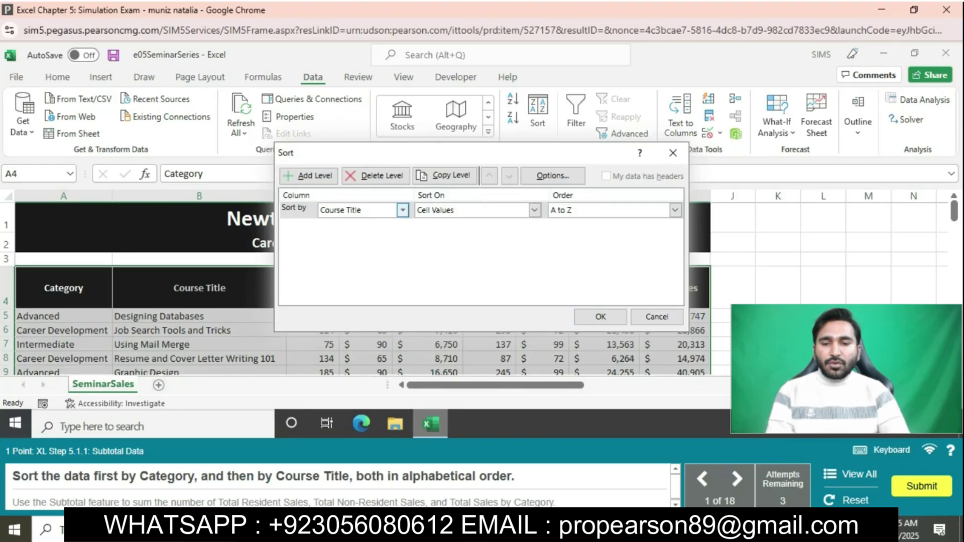
left_click(402, 210)
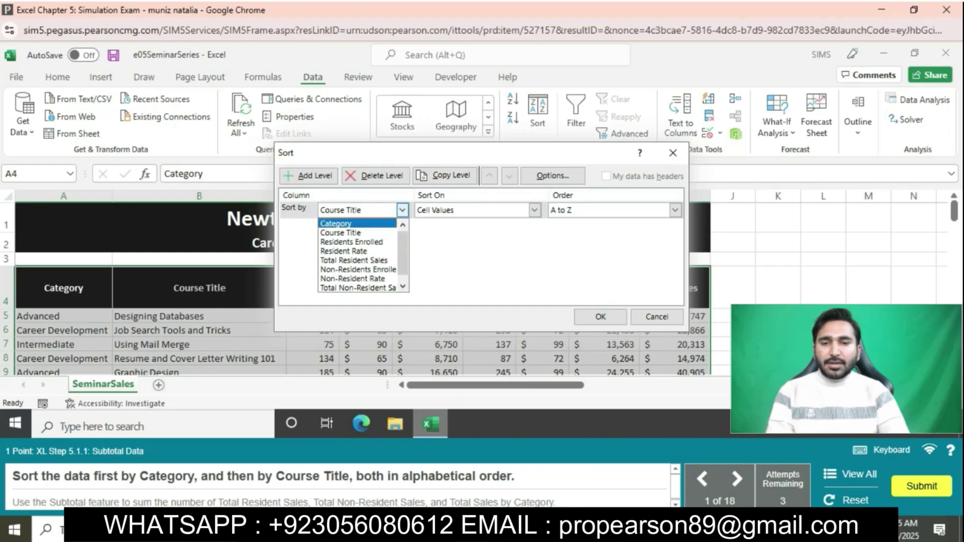
left_click(334, 220)
left_click(309, 175)
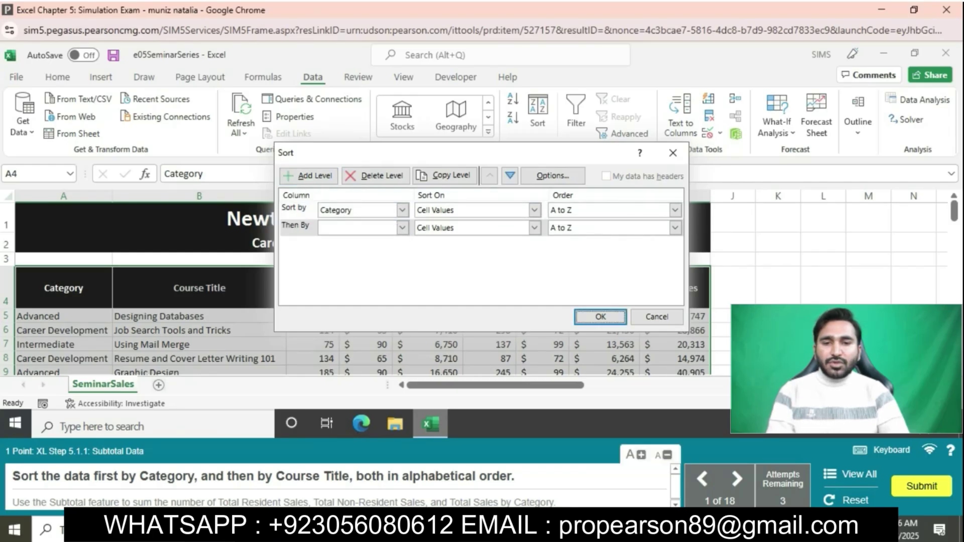
left_click(402, 228)
left_click(341, 247)
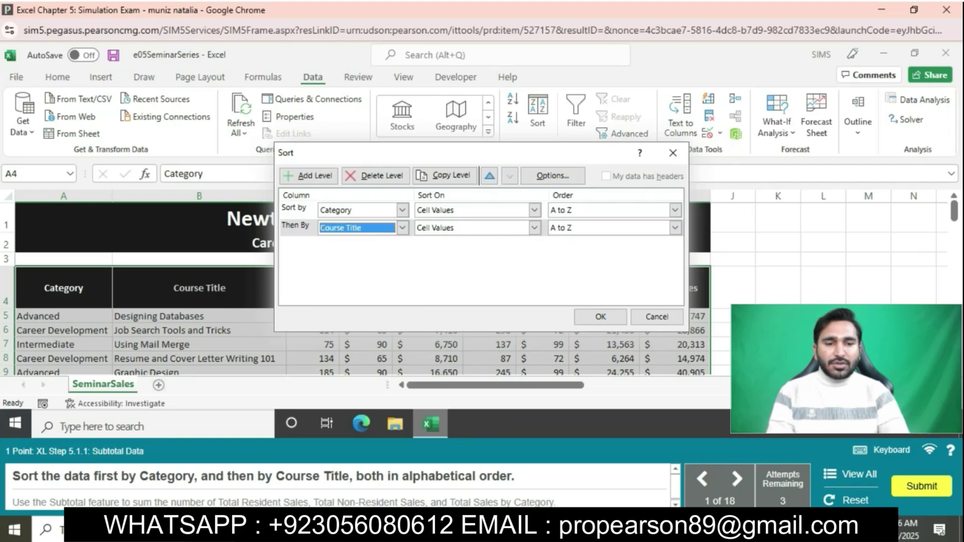
left_click(600, 316)
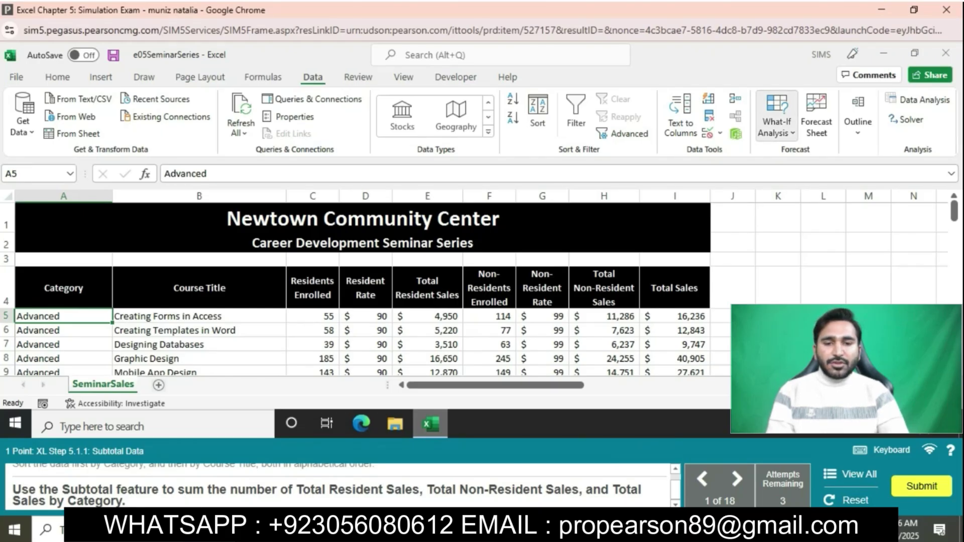
Step: Add Sum subtotals at each change in Category for Total Resident Sales, Total Non-Resident Sales and Total Sales
left_click(778, 121)
left_click(858, 121)
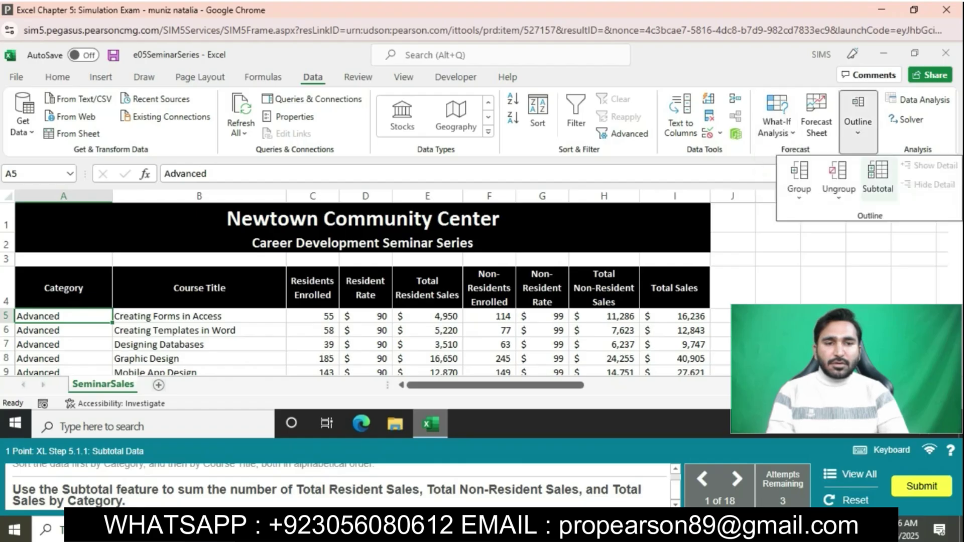
left_click(881, 179)
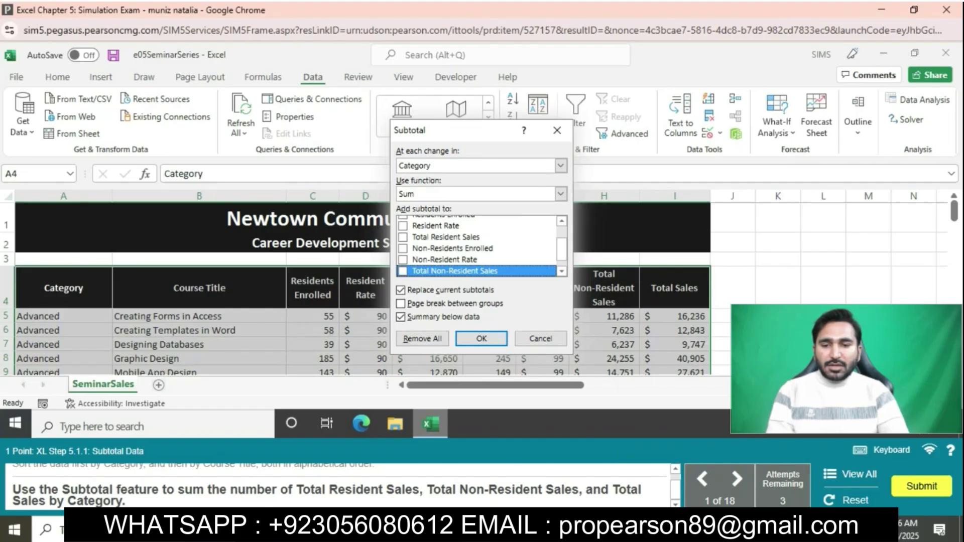
left_click(560, 165)
key("Return")
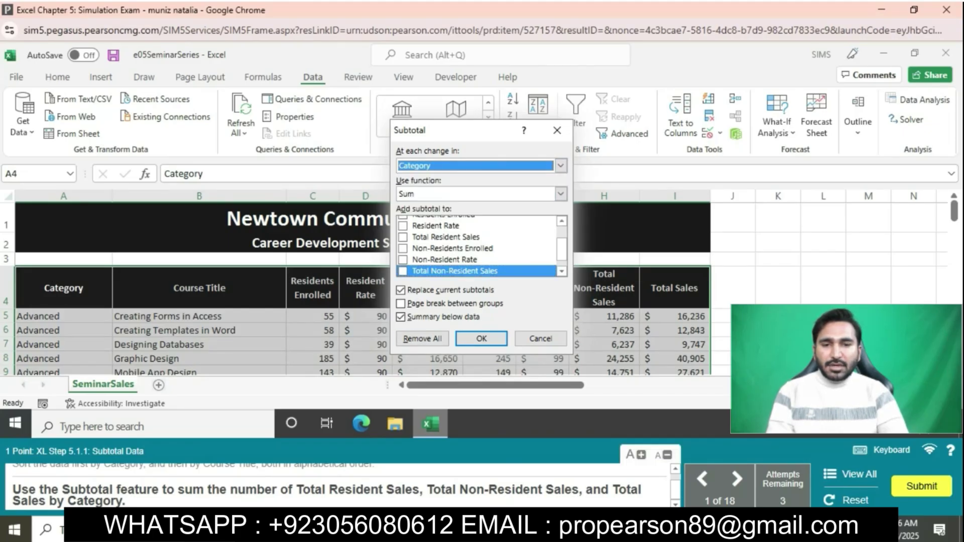
scroll(476, 248, "up", 1)
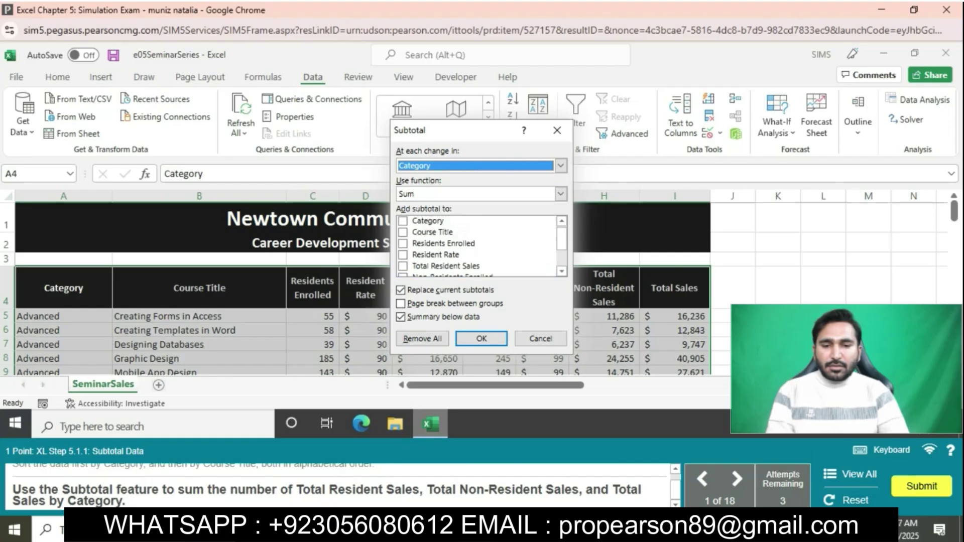
left_click(403, 266)
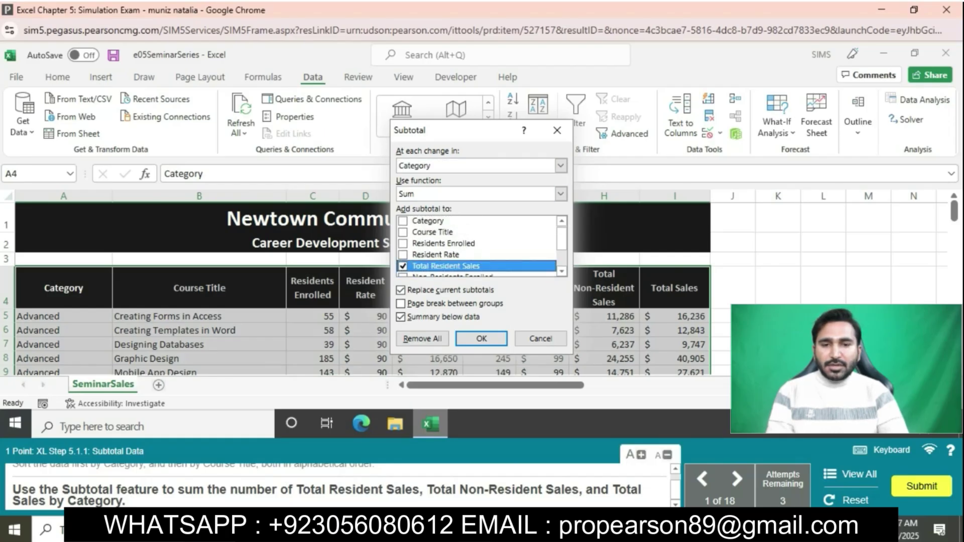
scroll(477, 249, "down", 1)
left_click(403, 271)
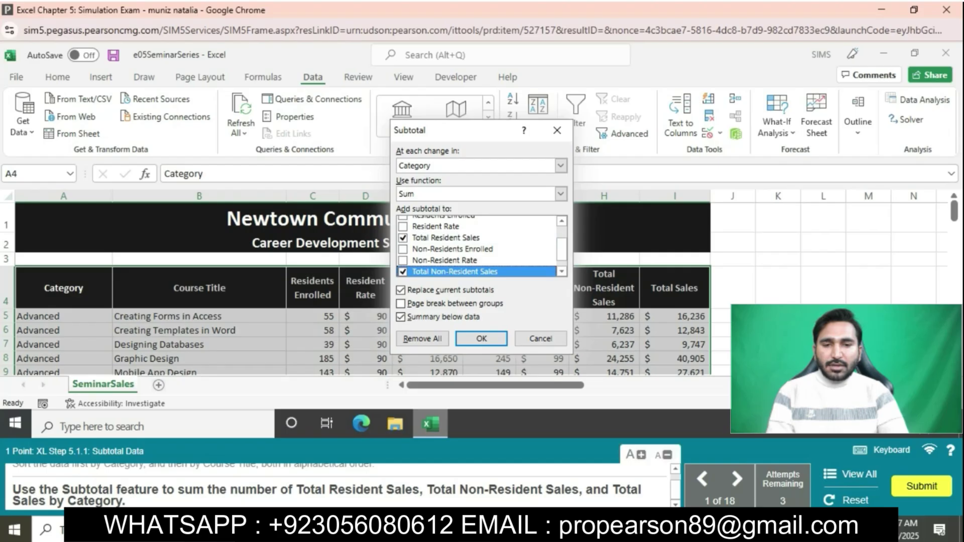
scroll(476, 248, "down", 1)
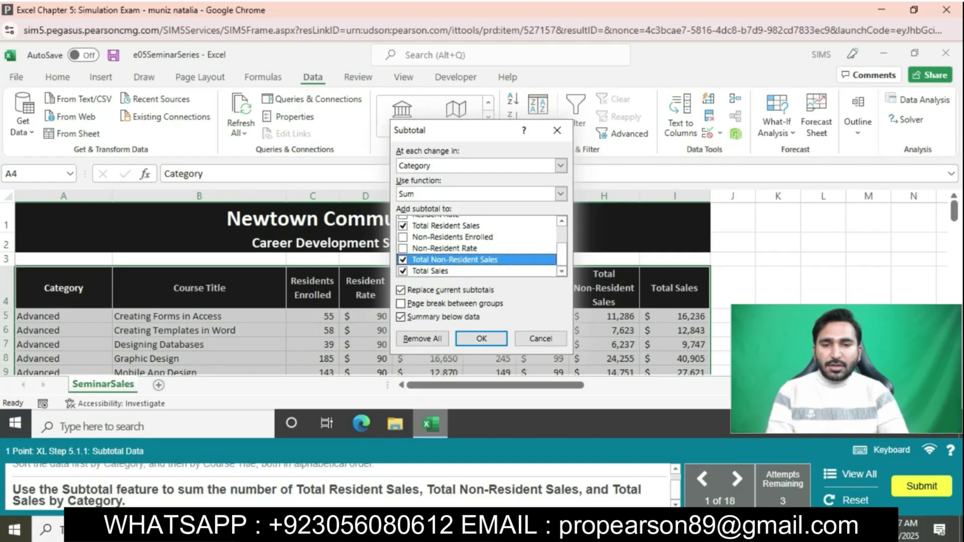
left_click(481, 338)
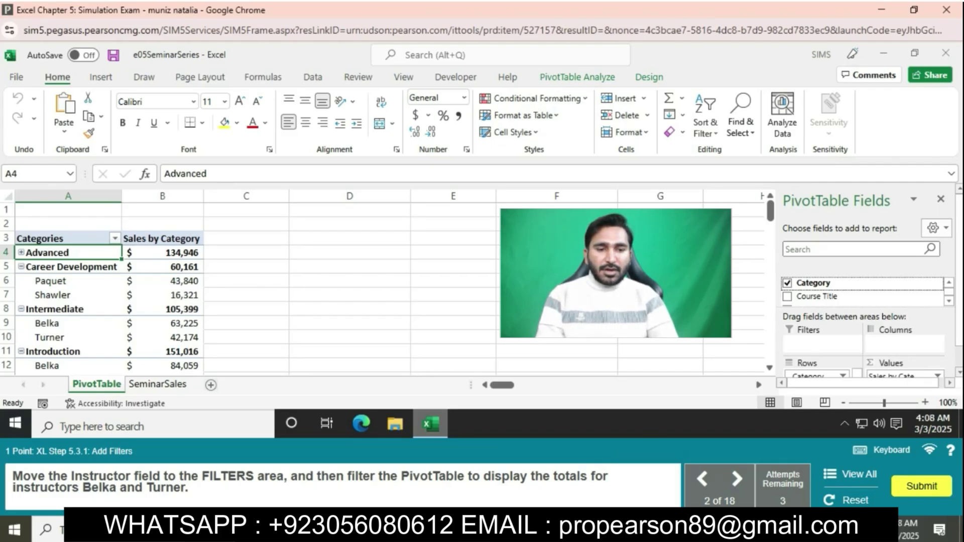
Step: Move the Instructor field to the PivotTable's Filters area and filter it to only the two instructors named in the task
scroll(862, 289, "down", 2)
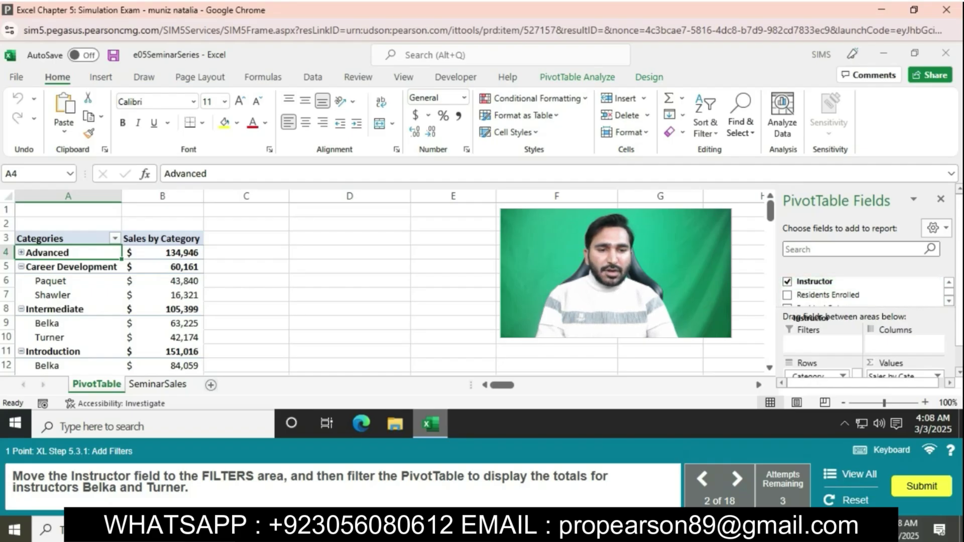
left_click_drag(814, 282, 834, 345)
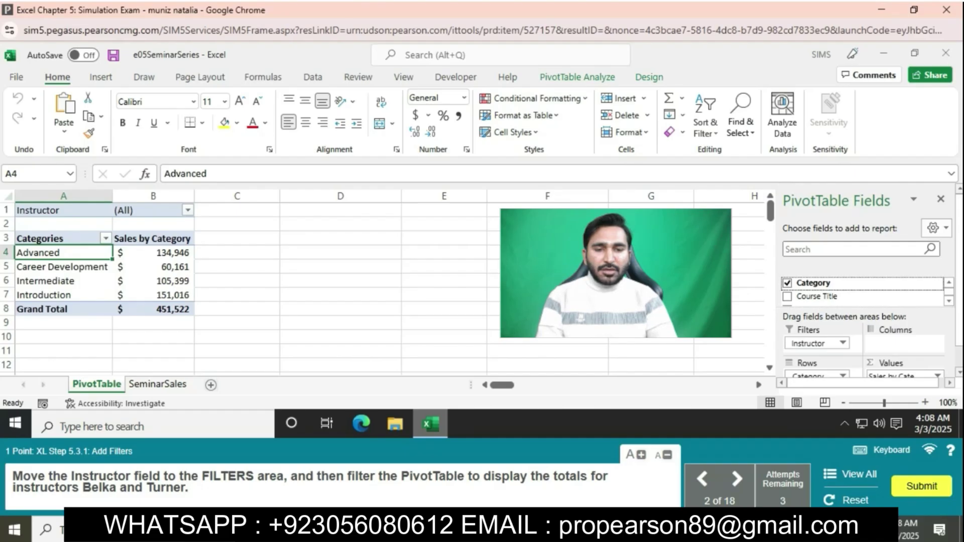
left_click(188, 210)
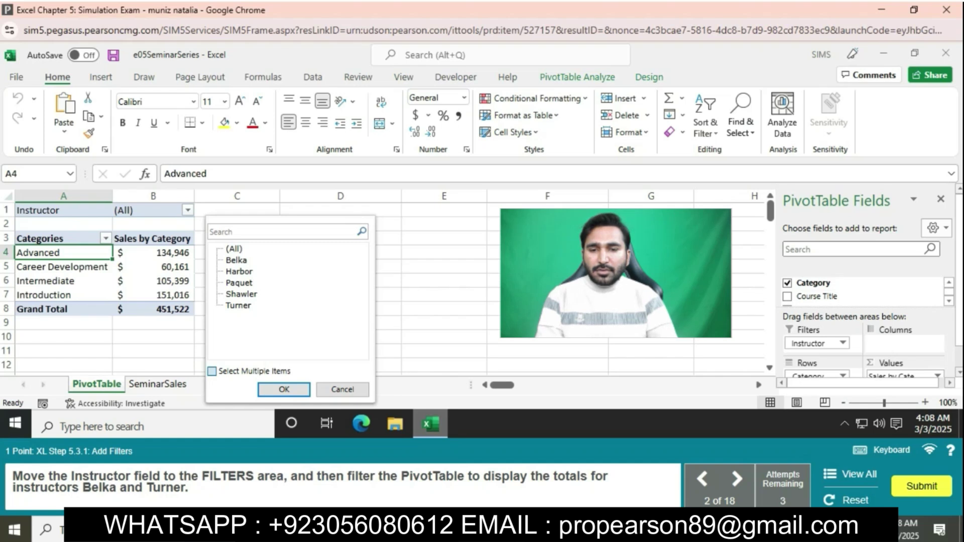
left_click(212, 372)
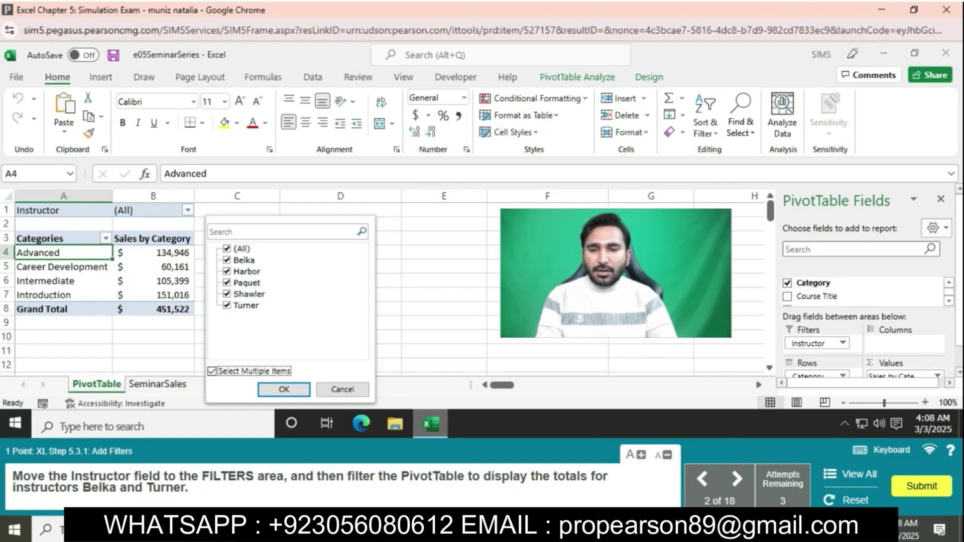
left_click(227, 249)
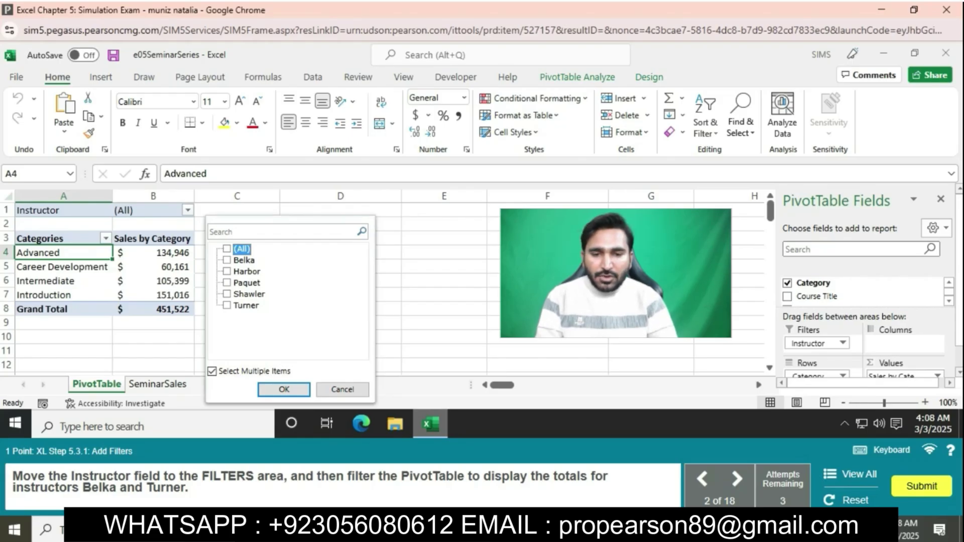
left_click(227, 260)
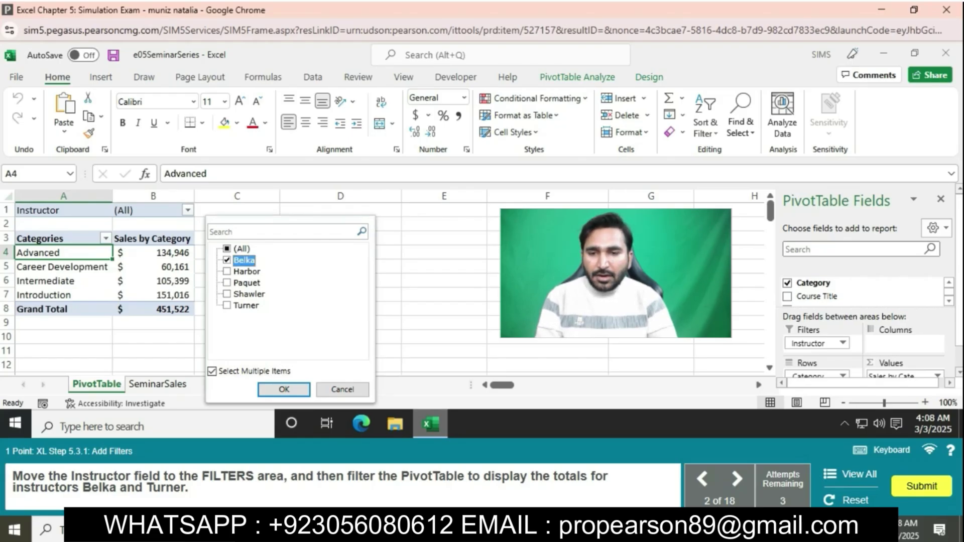
left_click(227, 305)
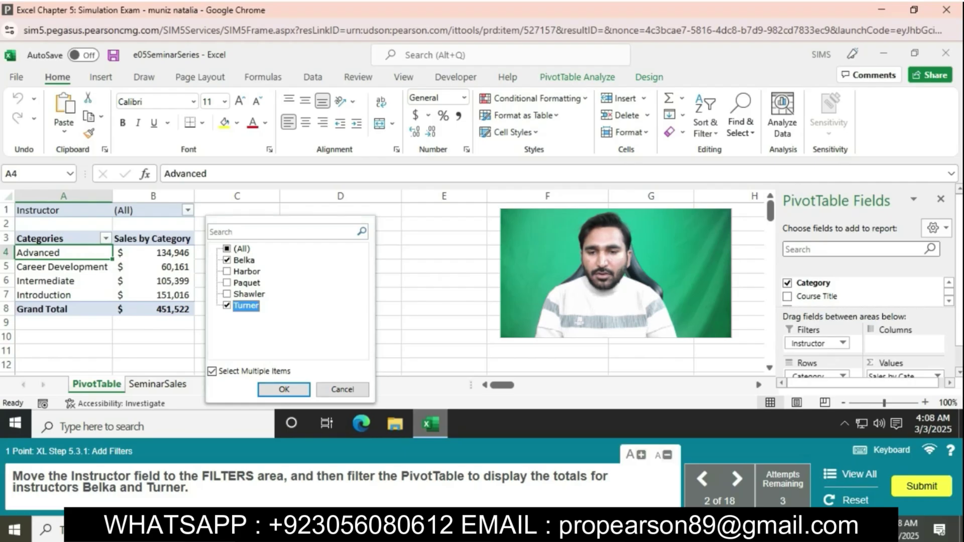
left_click(284, 389)
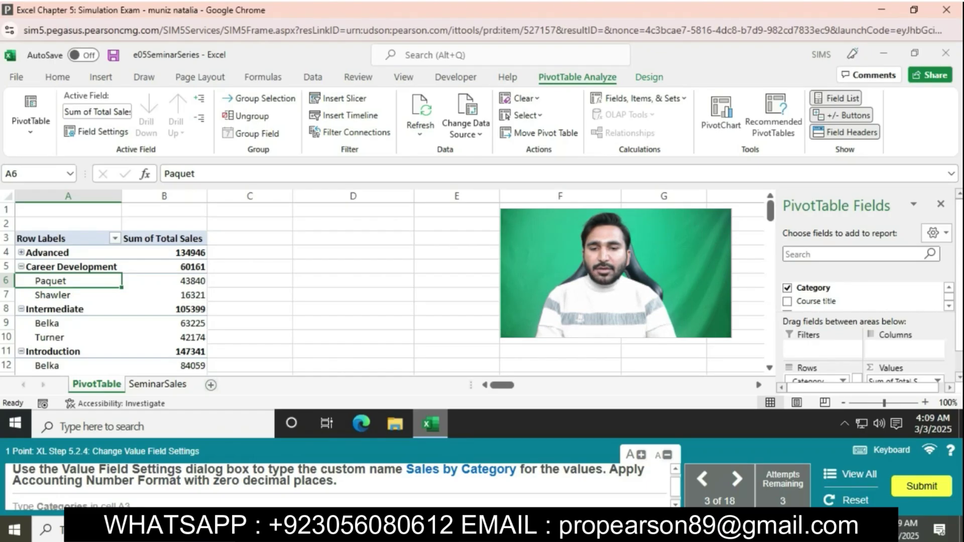
Step: Set the custom name of the PivotTable's Sum of Total Sales value field to Sales by Category
left_click(164, 253)
left_click(103, 131)
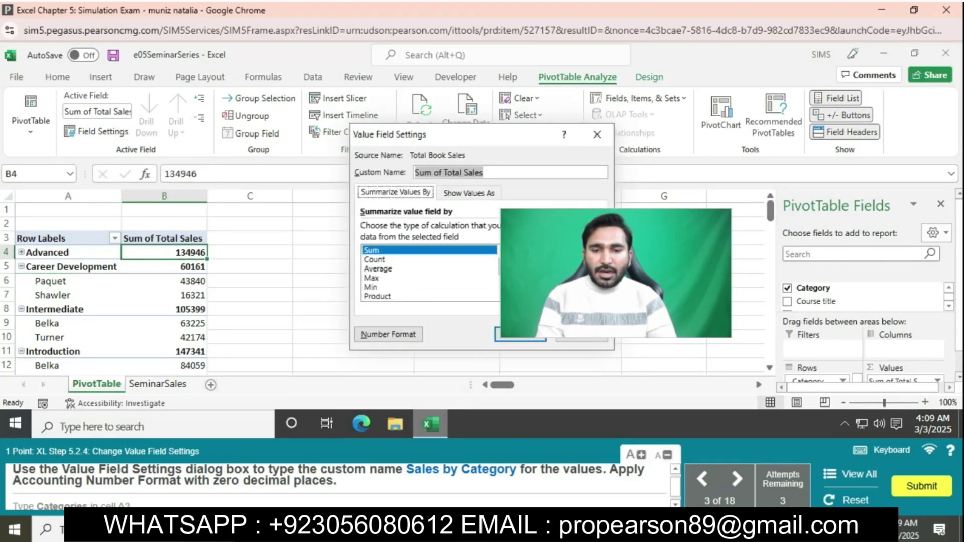
key("BackSpace")
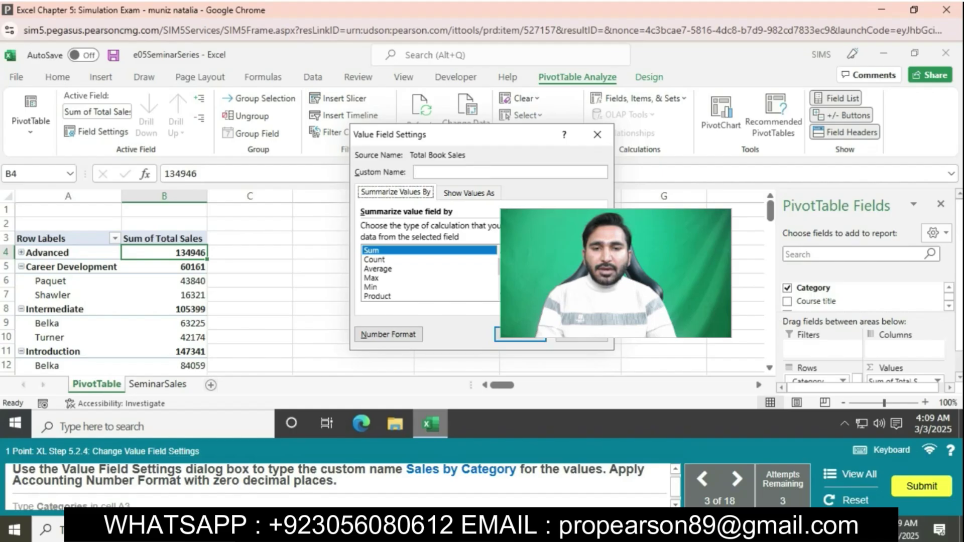
type("sA")
key("BackSpace")
key("BackSpace")
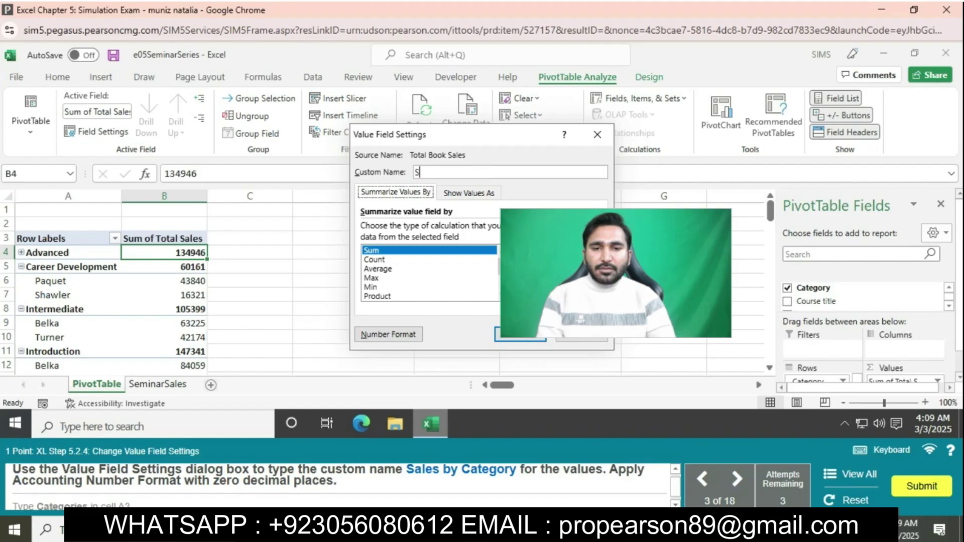
type("Sales by")
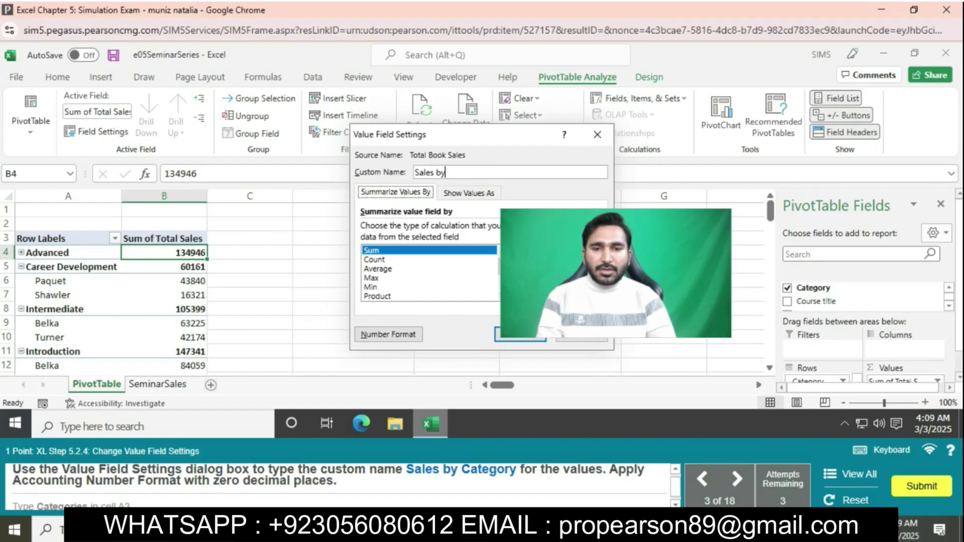
type(" Ca")
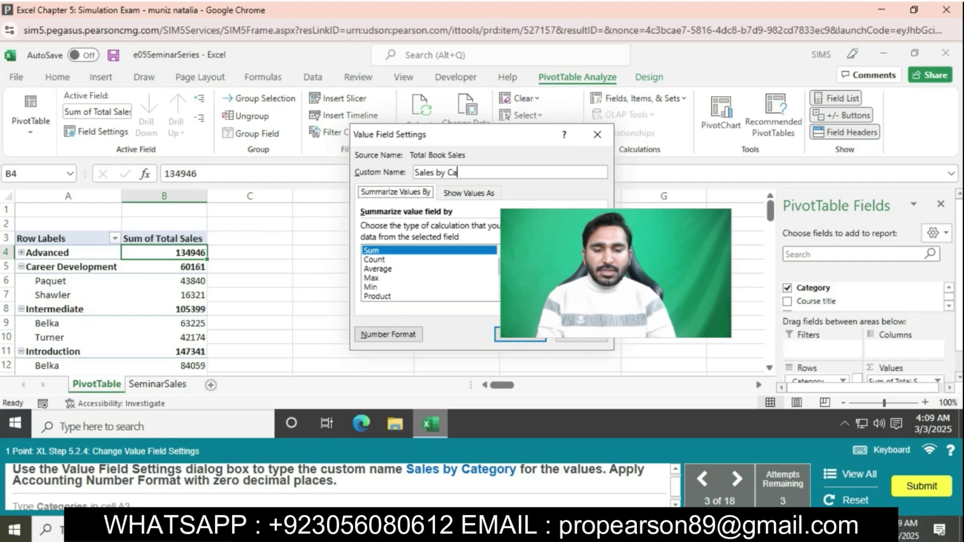
type("tegory")
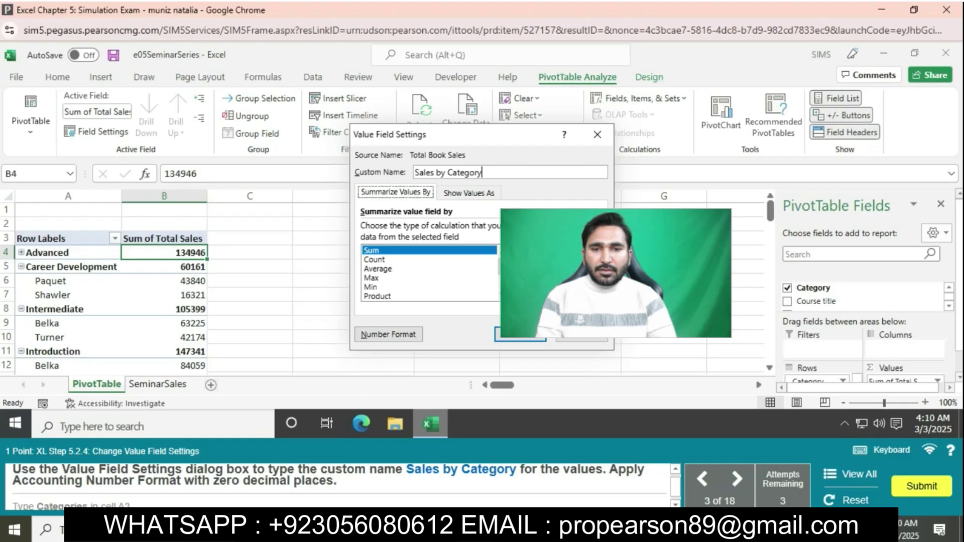
Step: Give the value field the Accounting number format with 0 decimal places and apply the field settings
left_click(388, 334)
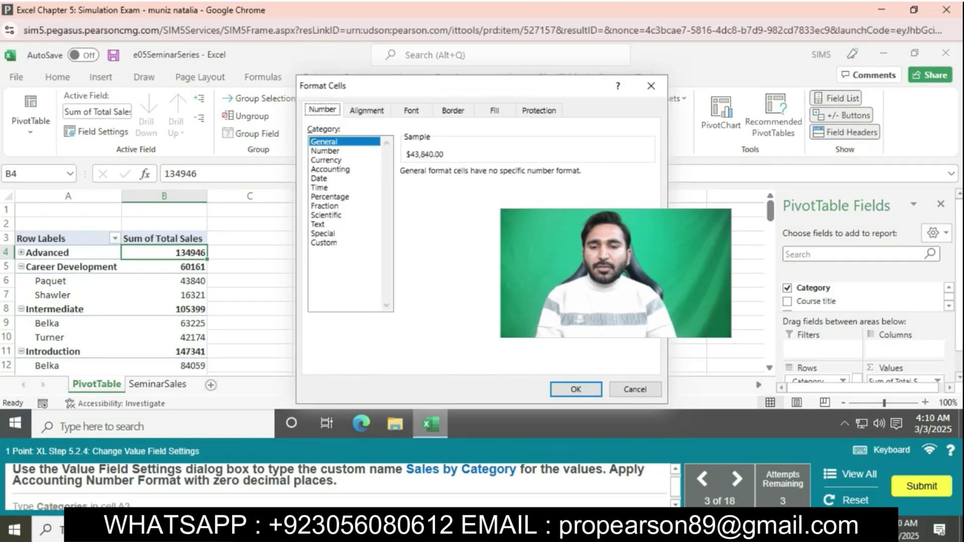
left_click(330, 169)
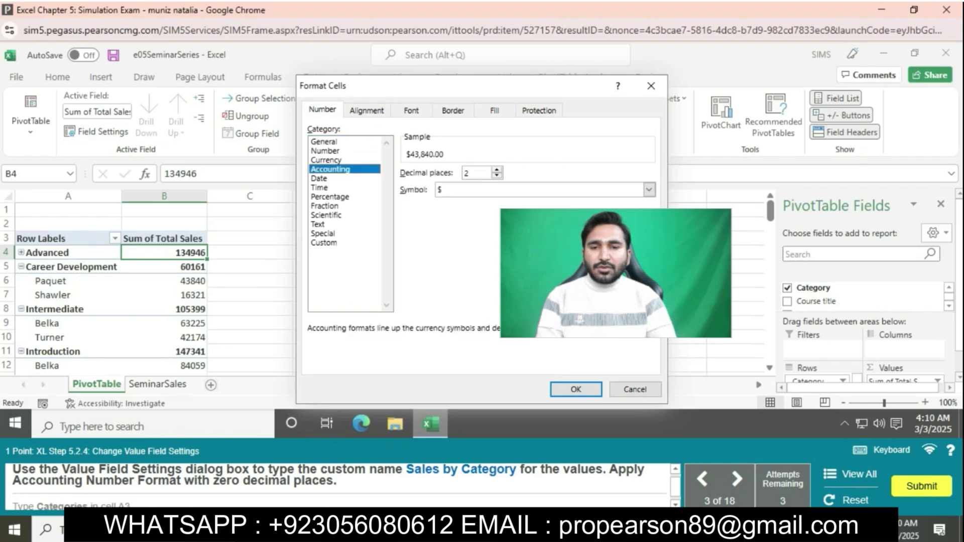
key("BackSpace")
type("0")
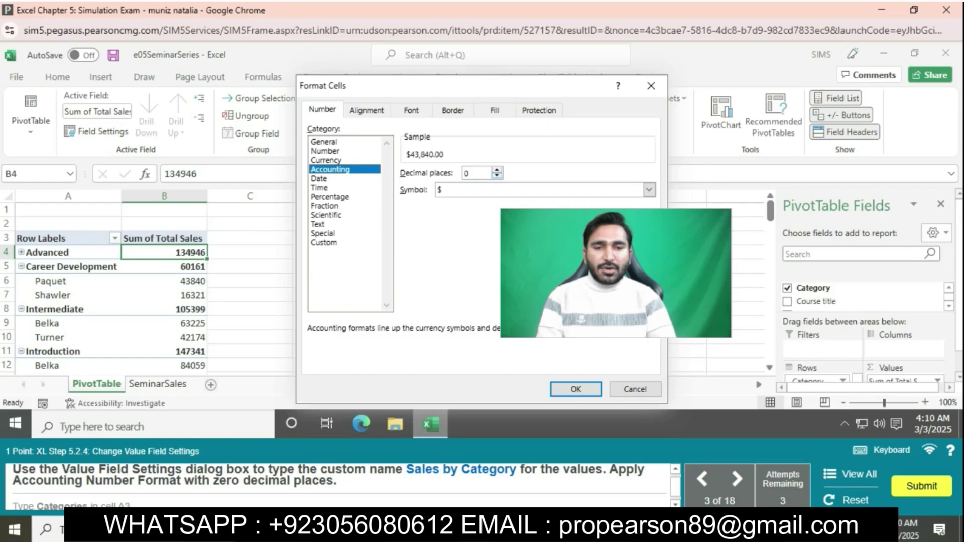
key("Return")
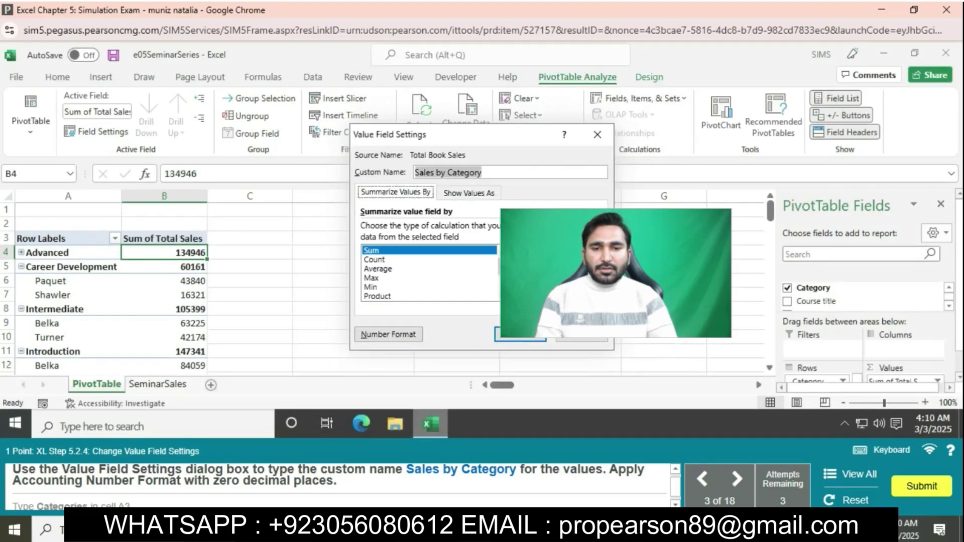
key("Return")
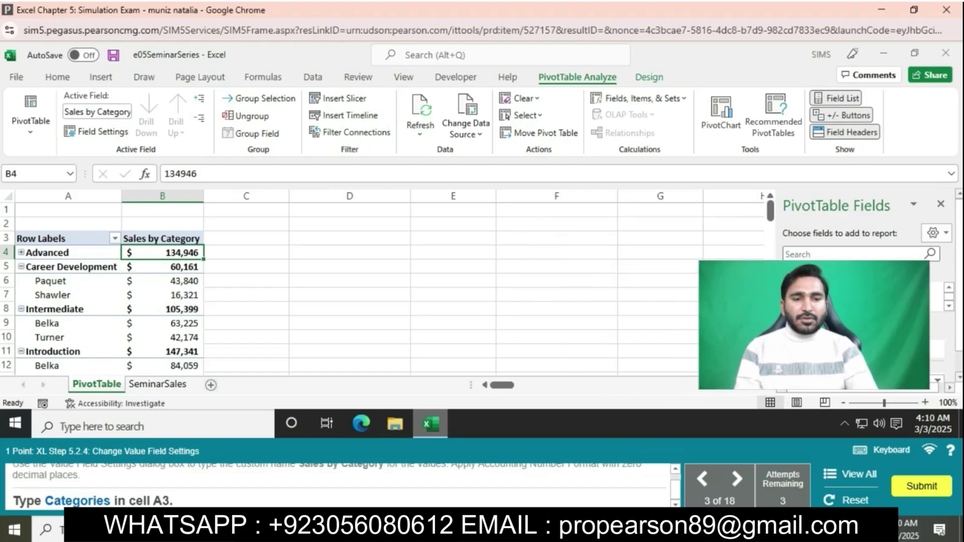
Step: Replace the Row Labels heading in cell A3 of the PivotTable with Categories
left_click(65, 238)
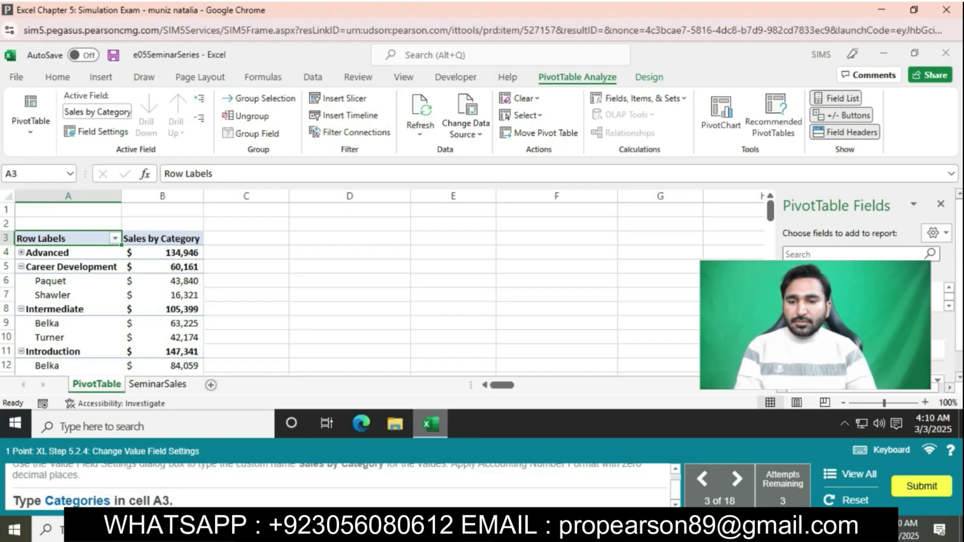
key("F2")
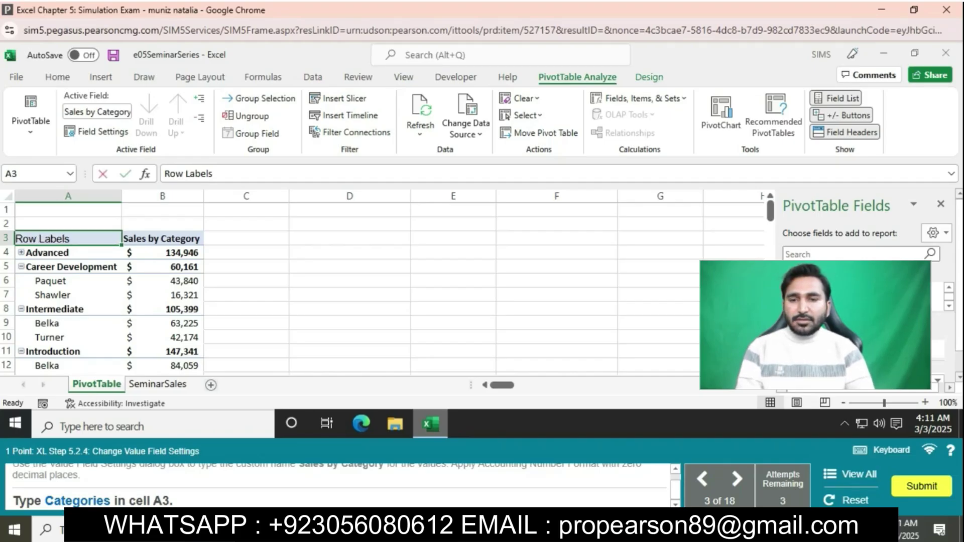
key("BackSpace")
key("BackSpace")
key("BackSpace")
key("BackSpace")
key("BackSpace")
key("BackSpace")
key("BackSpace")
key("BackSpace")
key("BackSpace")
key("BackSpace")
type("Ca")
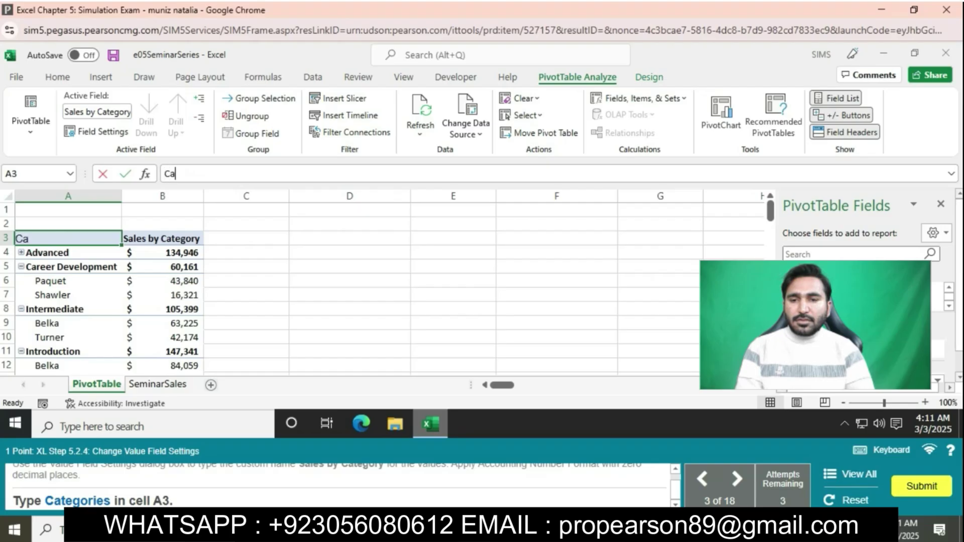
type("te")
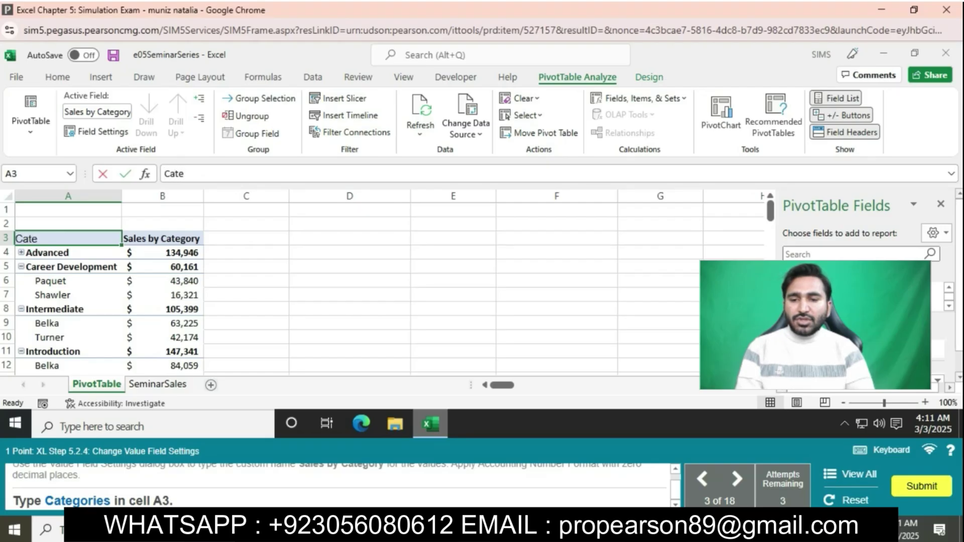
type("go")
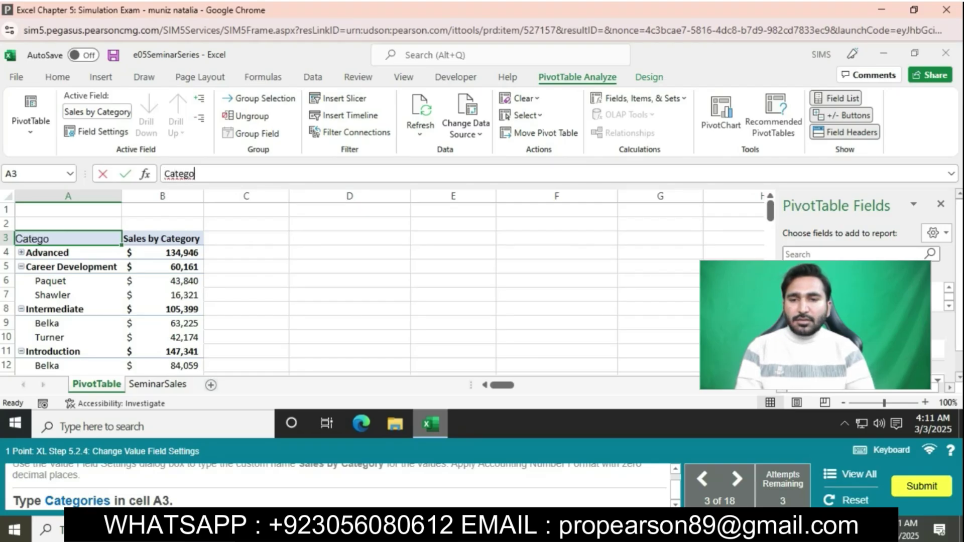
type("ries")
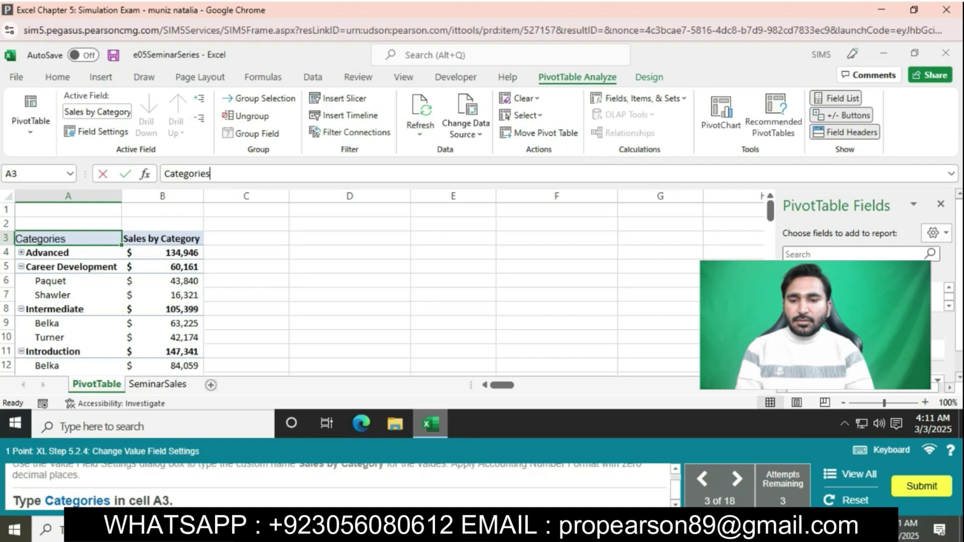
key("Return")
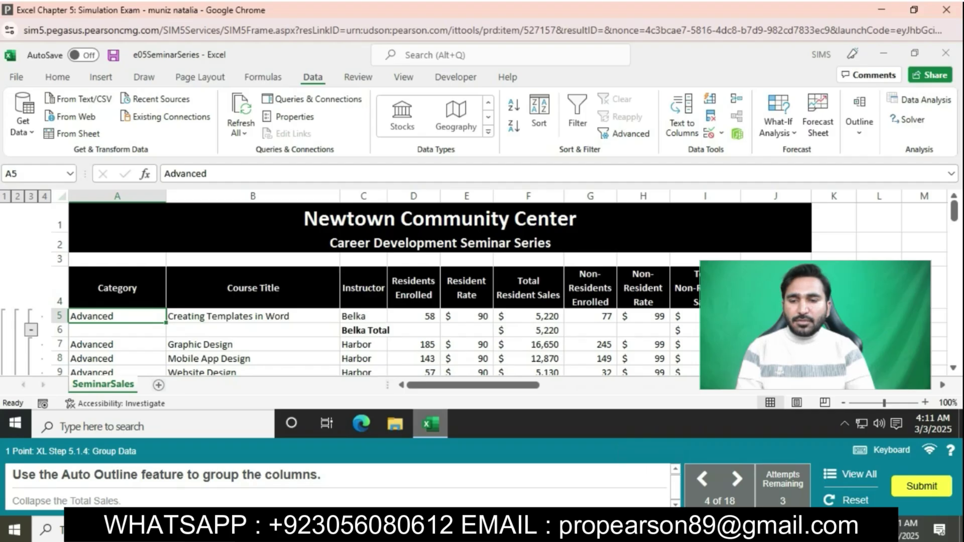
Step: Collapse the subtotal row outline on SeminarSales level by level until only the Grand Total row remains
left_click(31, 196)
left_click(18, 196)
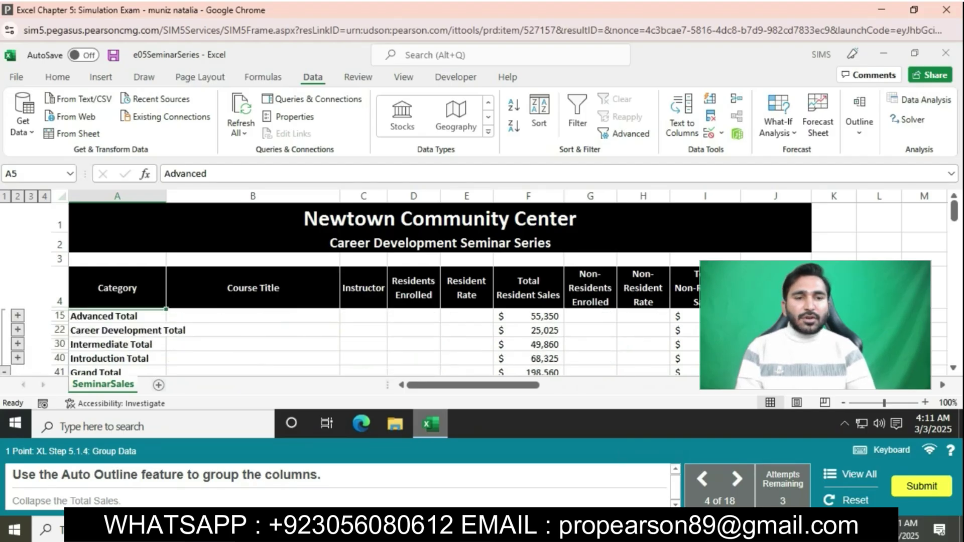
left_click(5, 197)
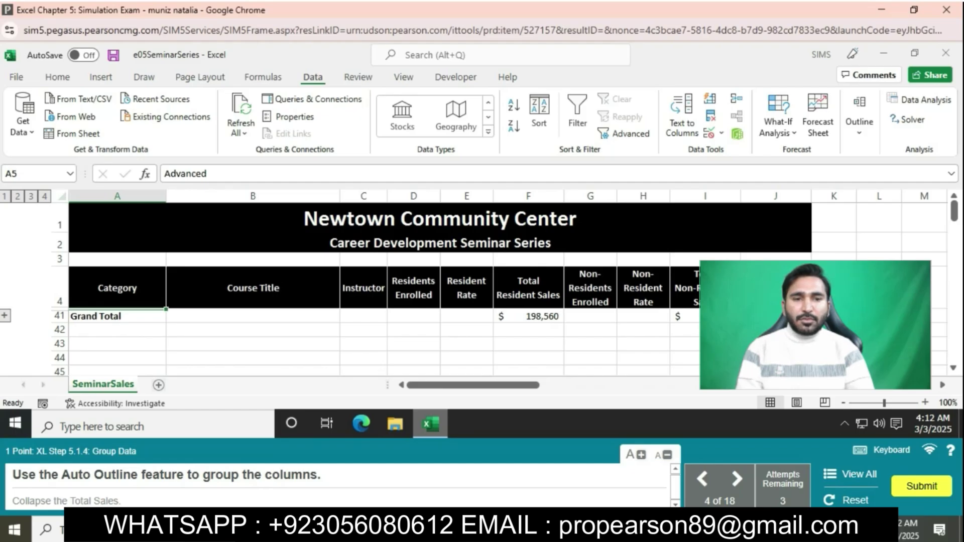
Step: Group the columns with Auto Outline, modifying the existing outline, and collapse the Total Sales column group
left_click(859, 121)
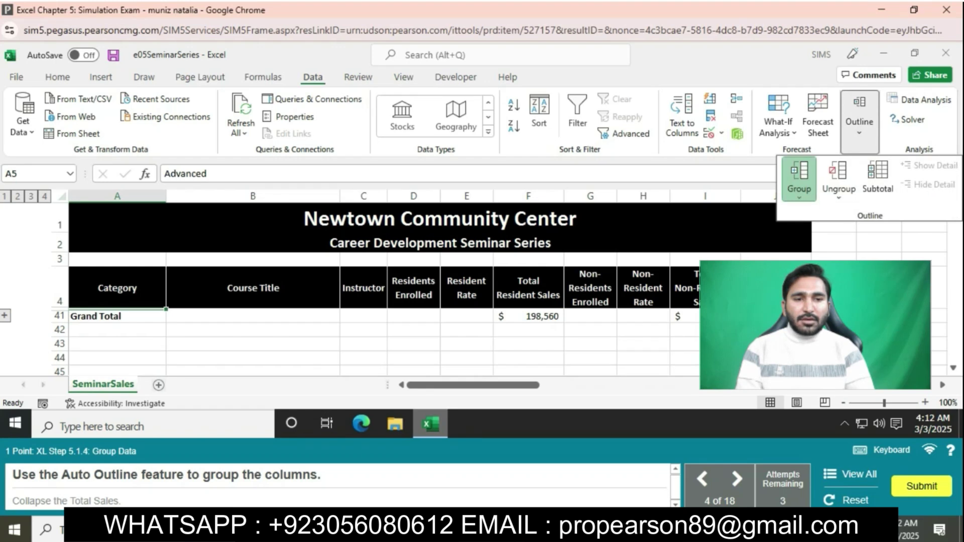
left_click(799, 196)
left_click(824, 231)
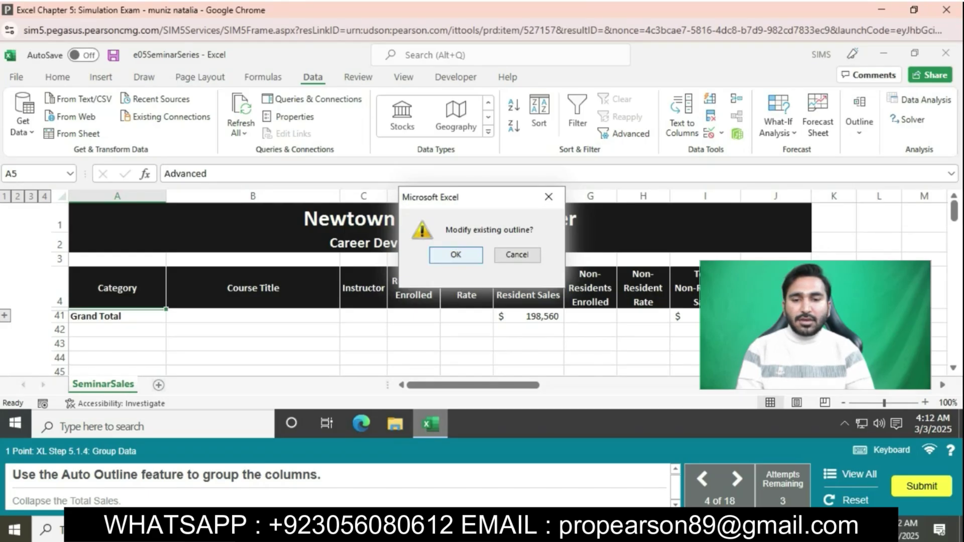
key("Return")
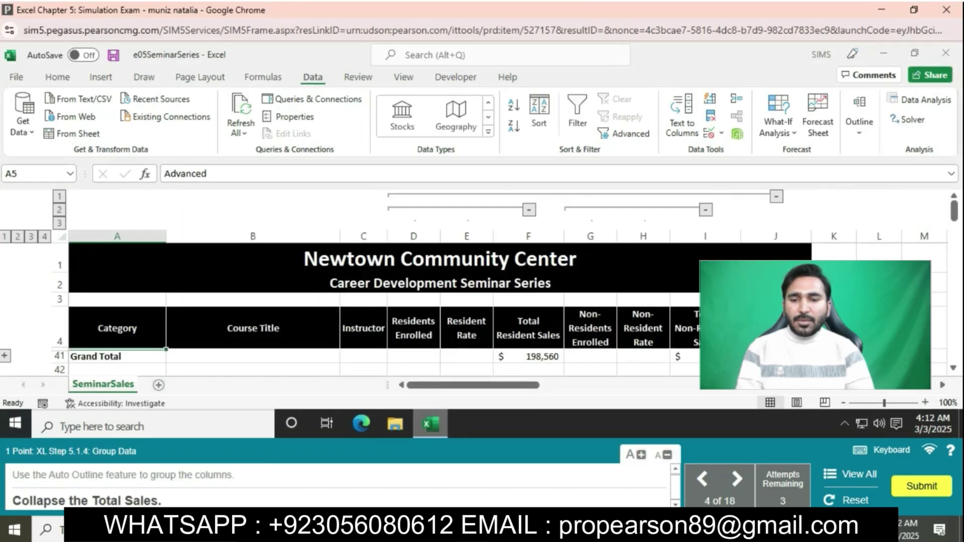
left_click(777, 197)
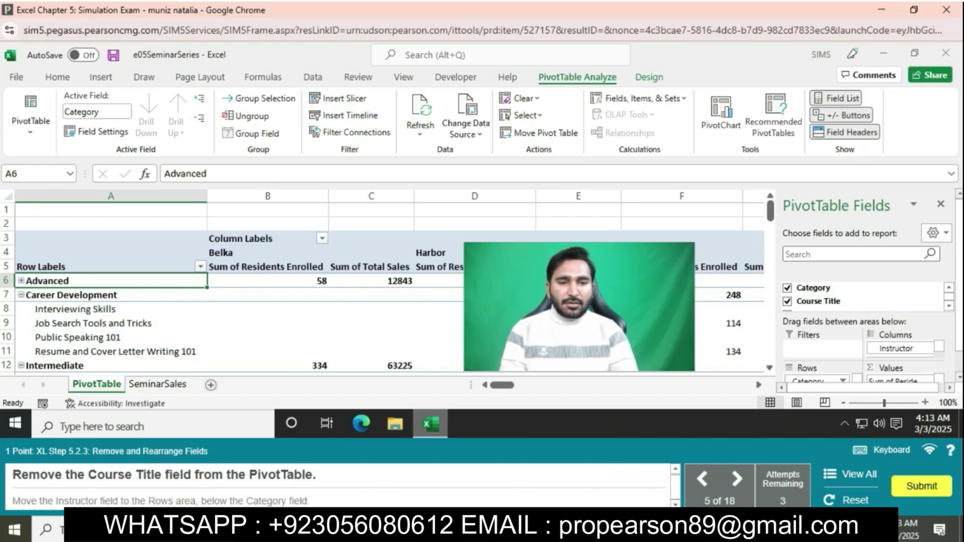
Step: Remove the Course Title field from the PivotTable and move the Instructor field to the Rows area below Category
scroll(873, 291, "down", 1)
scroll(900, 323, "down", 1)
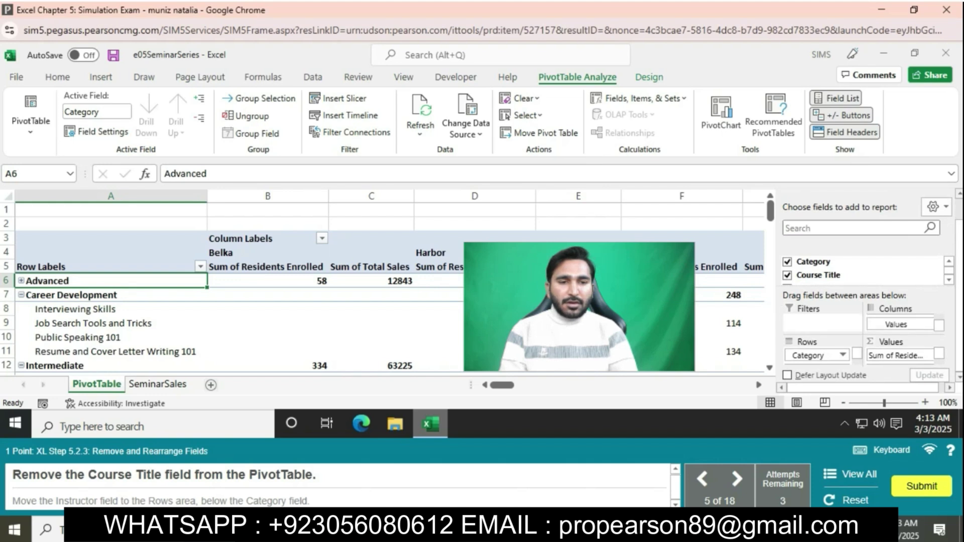
scroll(899, 356, "down", 1)
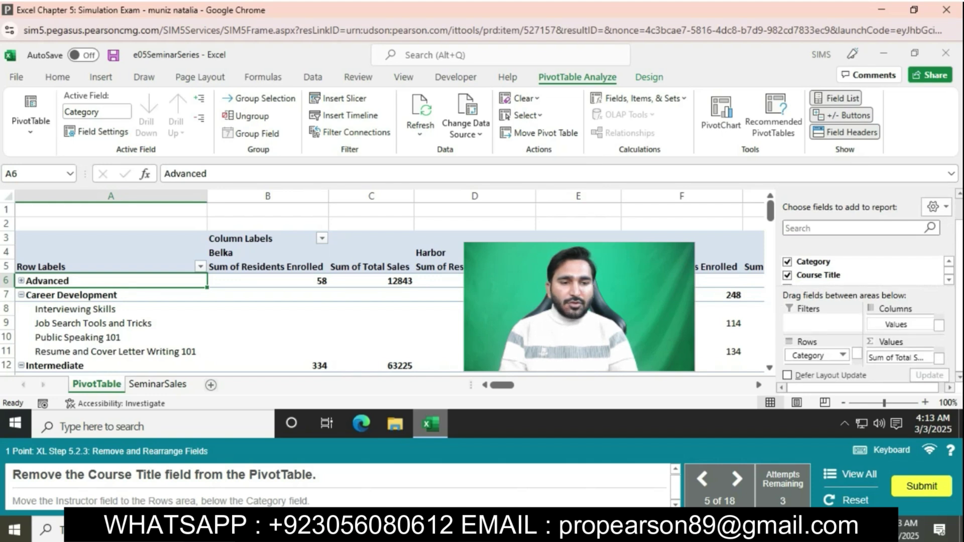
left_click(788, 276)
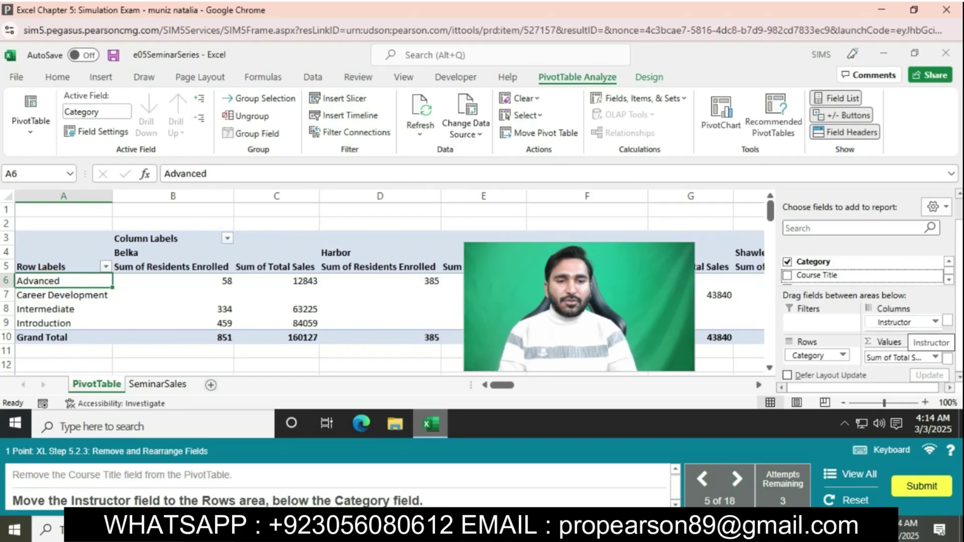
left_click_drag(931, 343, 816, 365)
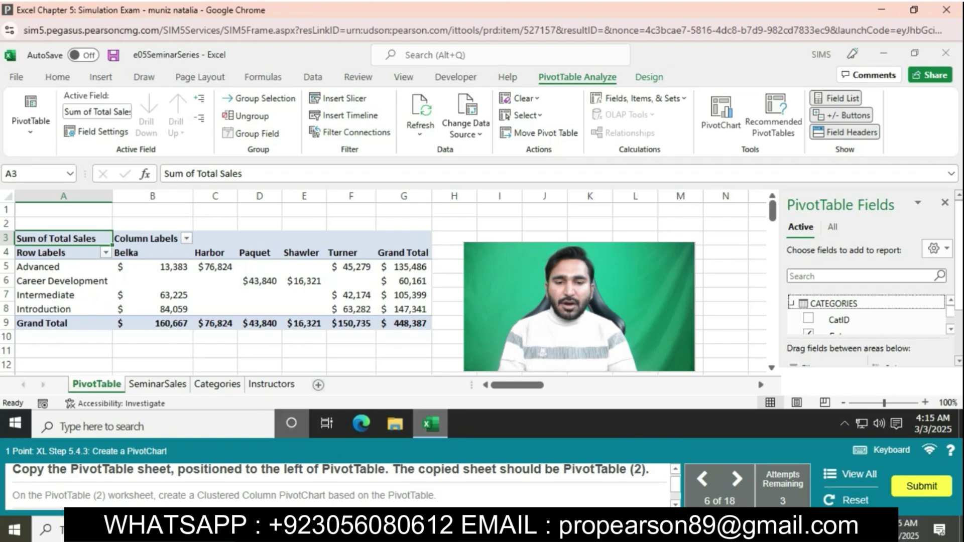
Step: Create a copy of the PivotTable worksheet placed before the original PivotTable sheet
right_click(100, 385)
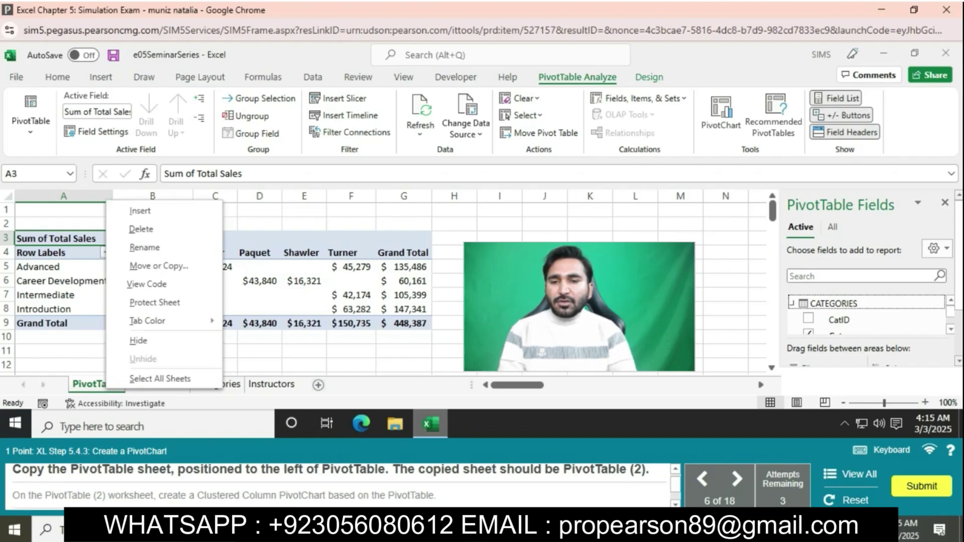
left_click(158, 265)
left_click(383, 289)
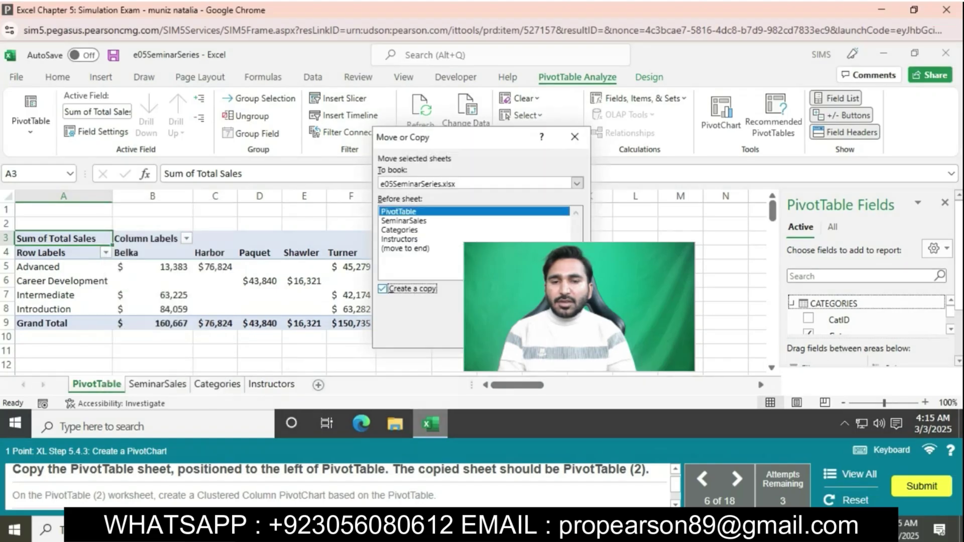
key("Return")
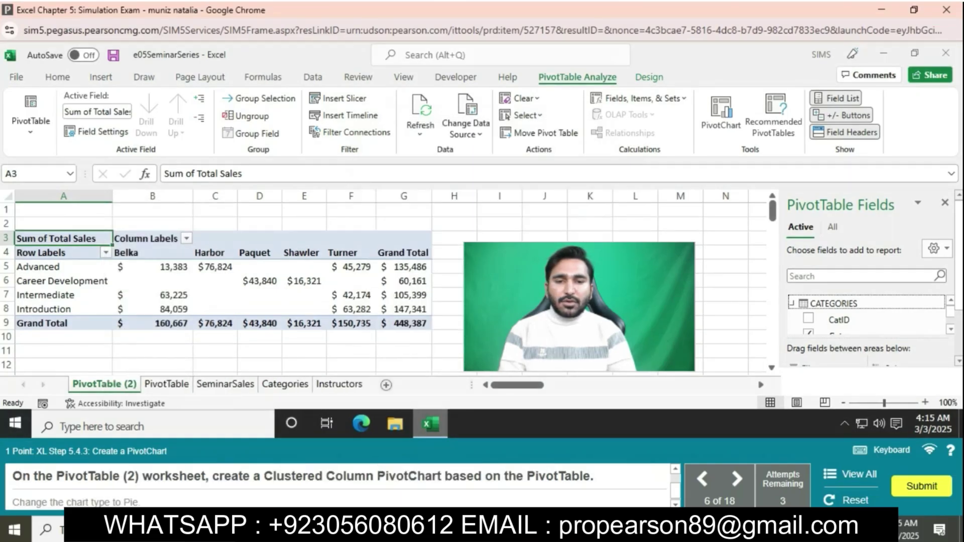
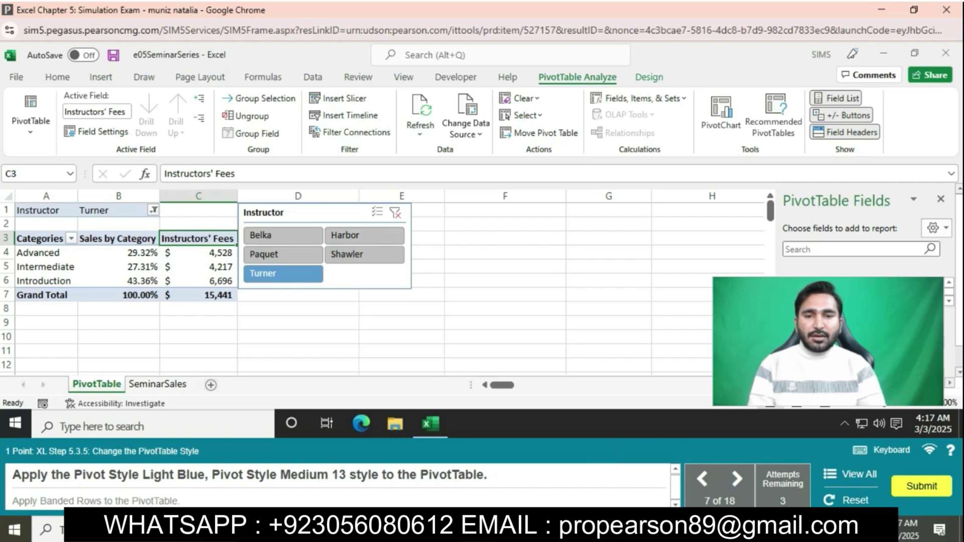
Step: Apply the Light Blue, Pivot Style Medium 13 style and Banded Rows to the PivotTable
left_click(649, 77)
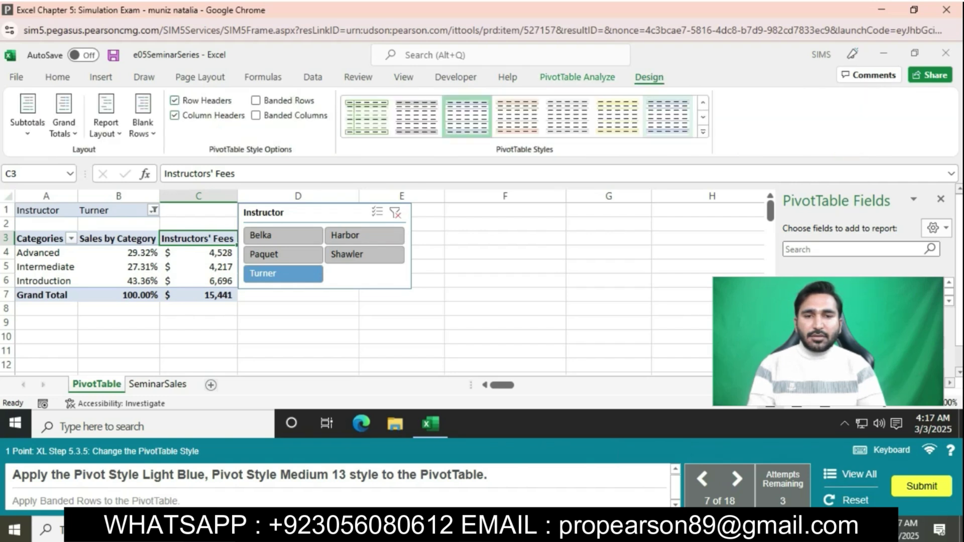
left_click(704, 132)
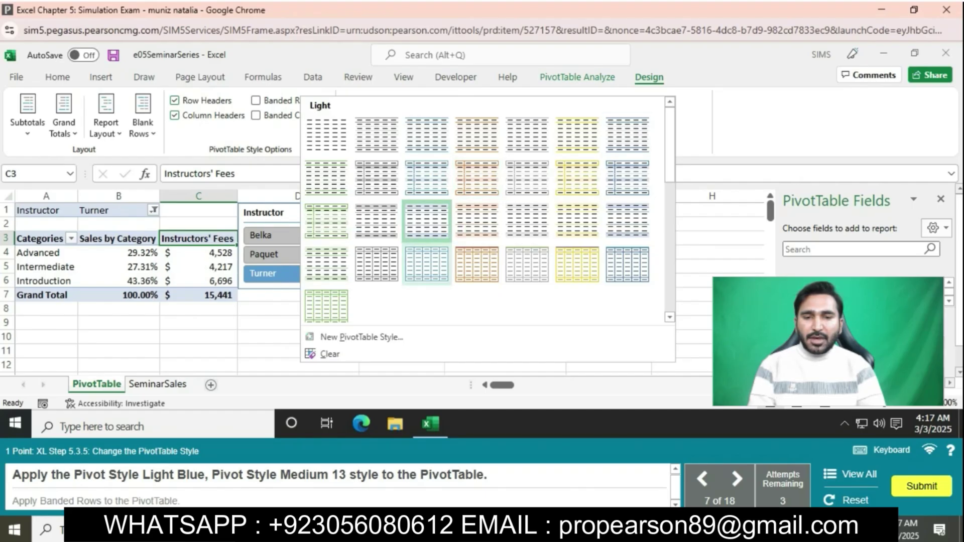
scroll(427, 261, "down", 3)
scroll(377, 221, "down", 1)
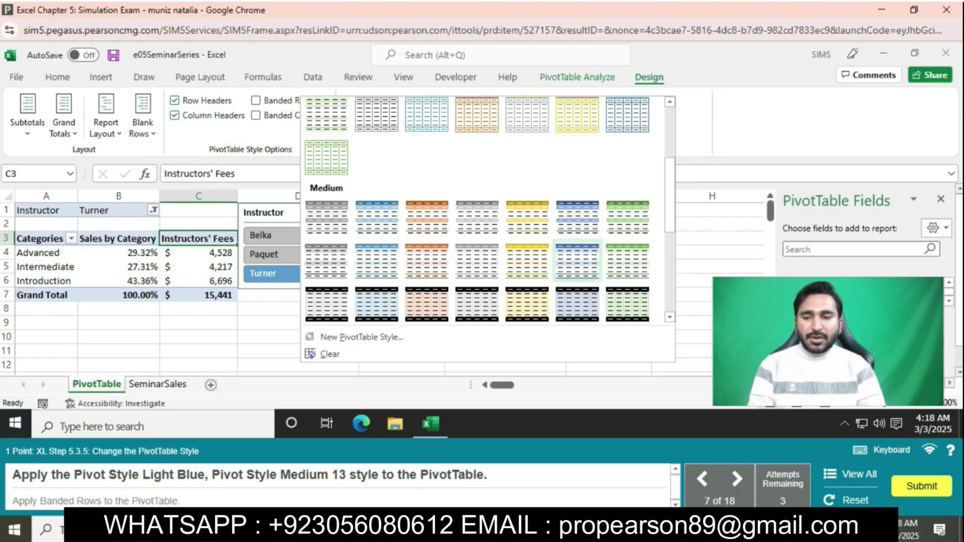
left_click(577, 261)
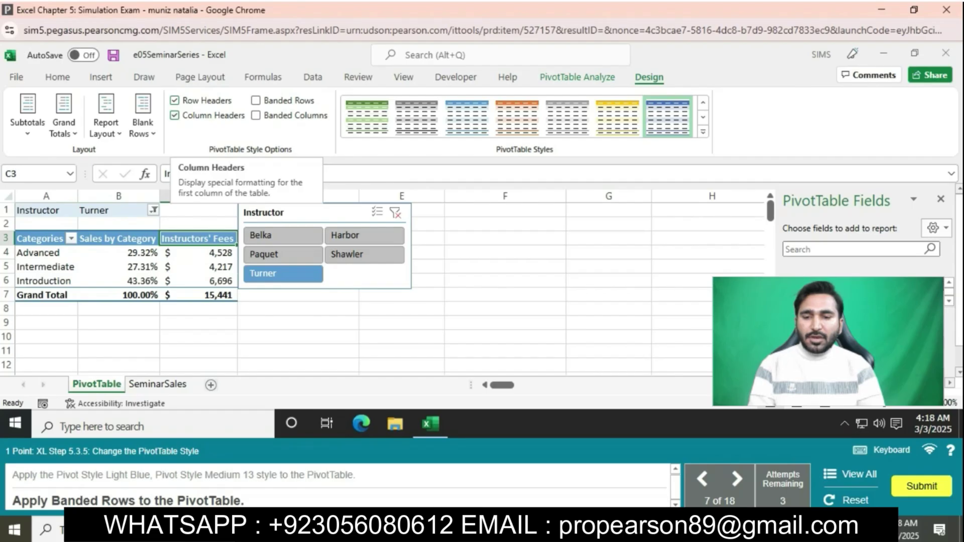
left_click(256, 101)
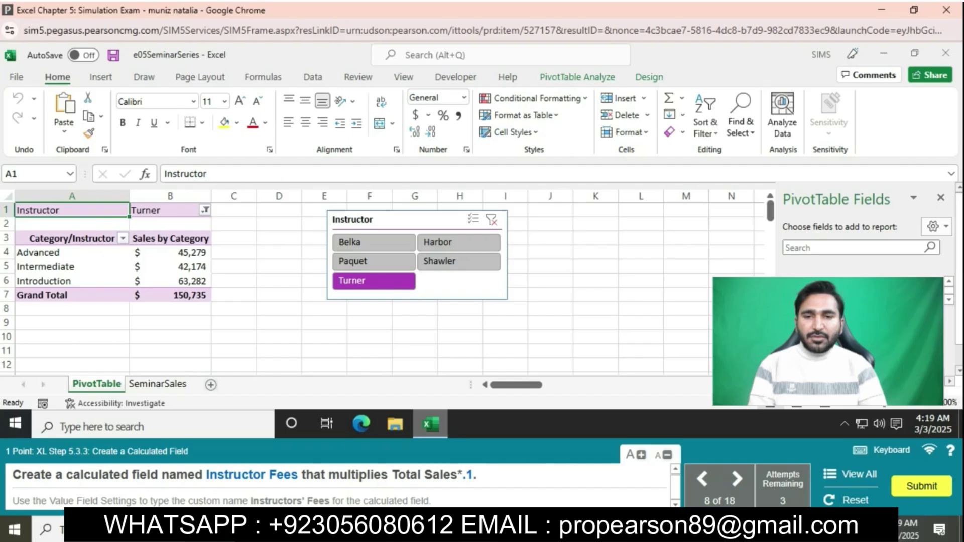
Step: Start a new PivotTable calculated field and name it Instructor Fees
left_click_drag(206, 475, 298, 476)
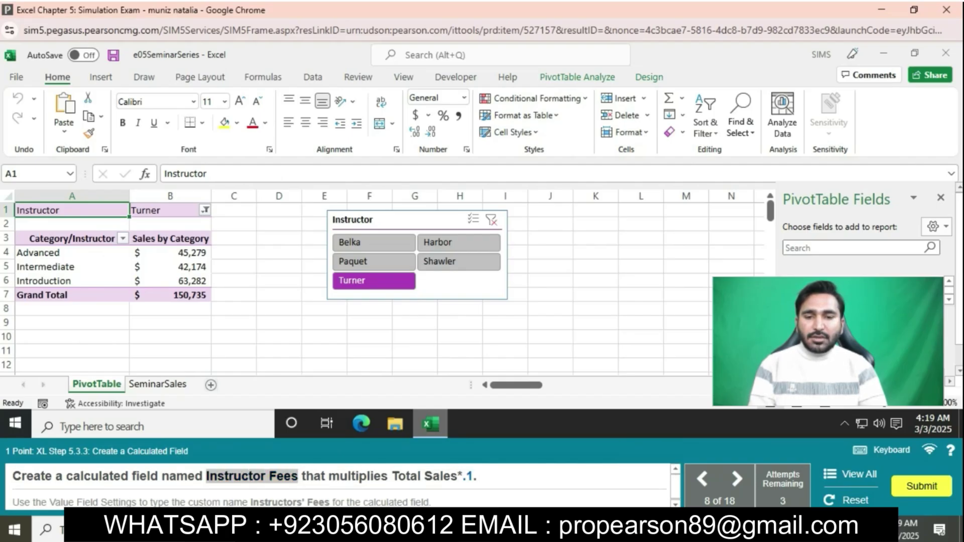
left_click(170, 238)
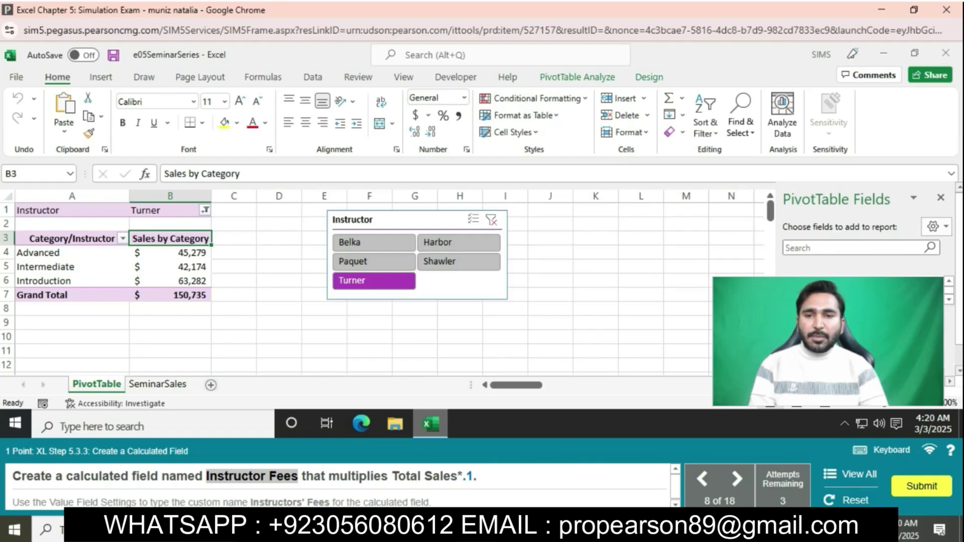
left_click(578, 77)
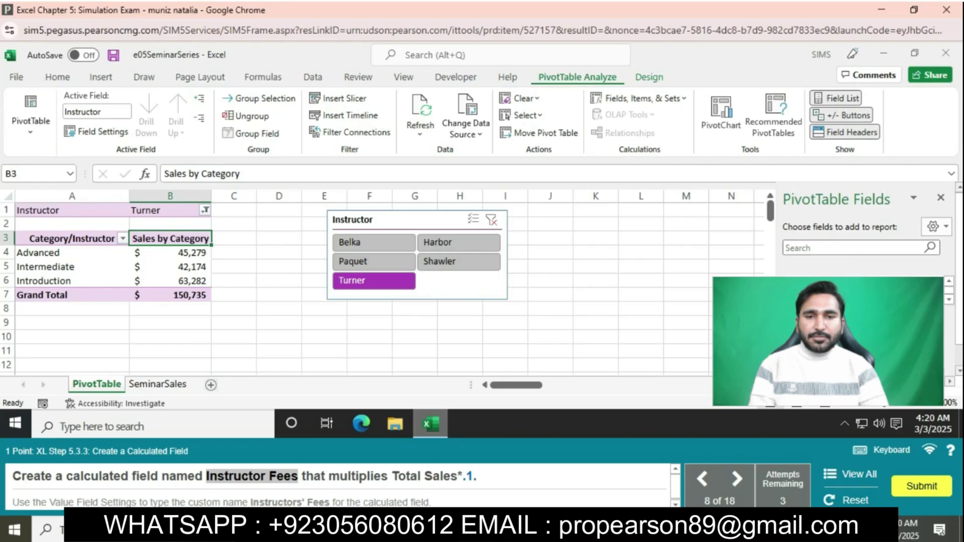
left_click(645, 98)
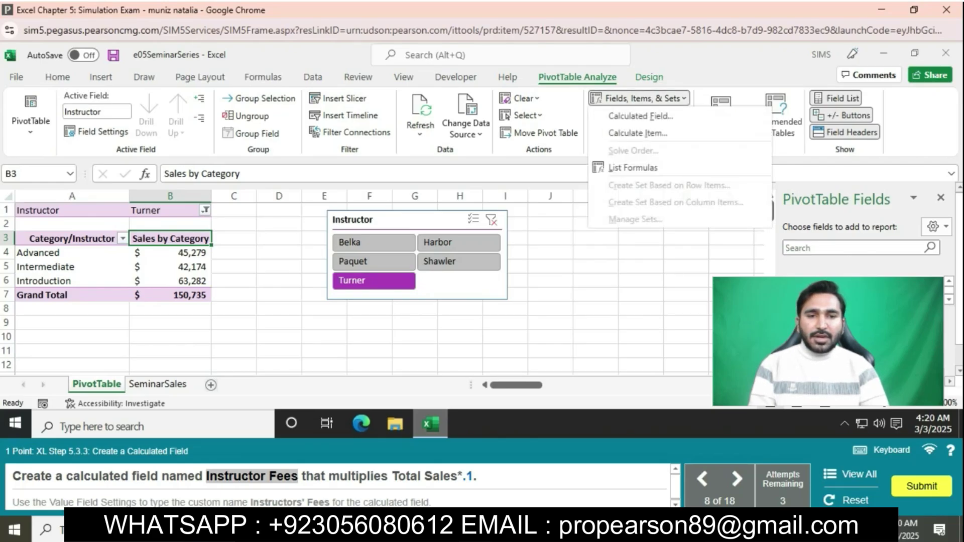
left_click(640, 115)
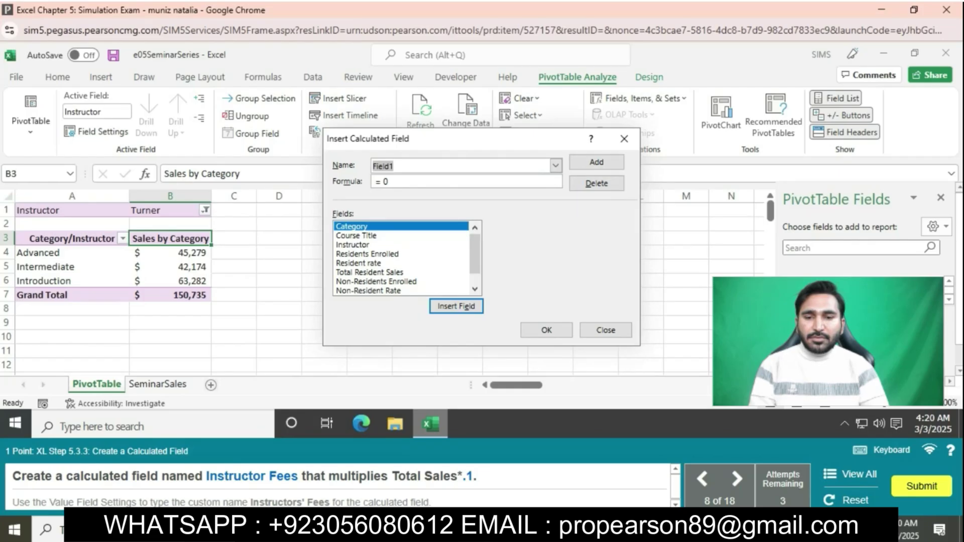
type("Instructor Fees")
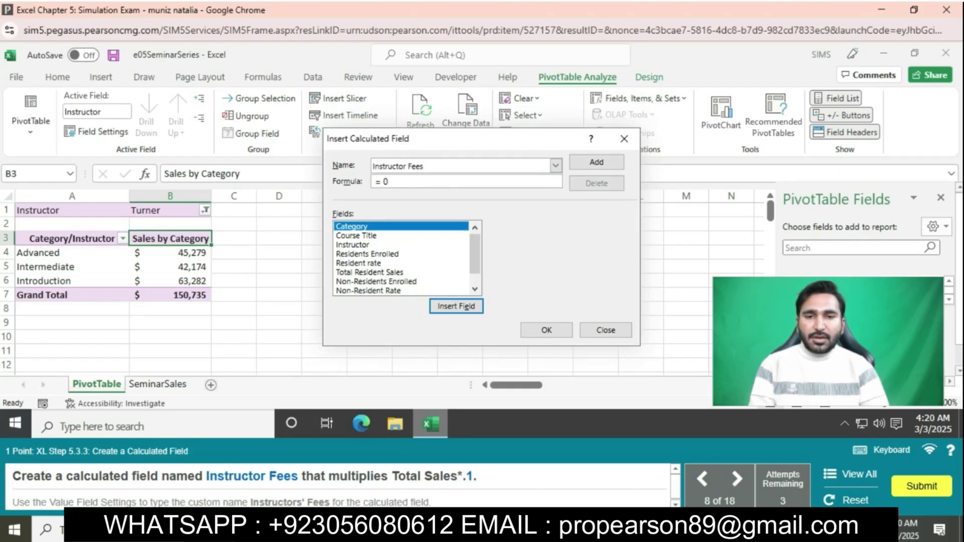
Step: Set the Instructor Fees calculated field's formula to ='Total Sales'*.1 and add the field to the PivotTable
left_click(390, 182)
key("BackSpace")
left_click(475, 290)
left_click(475, 290)
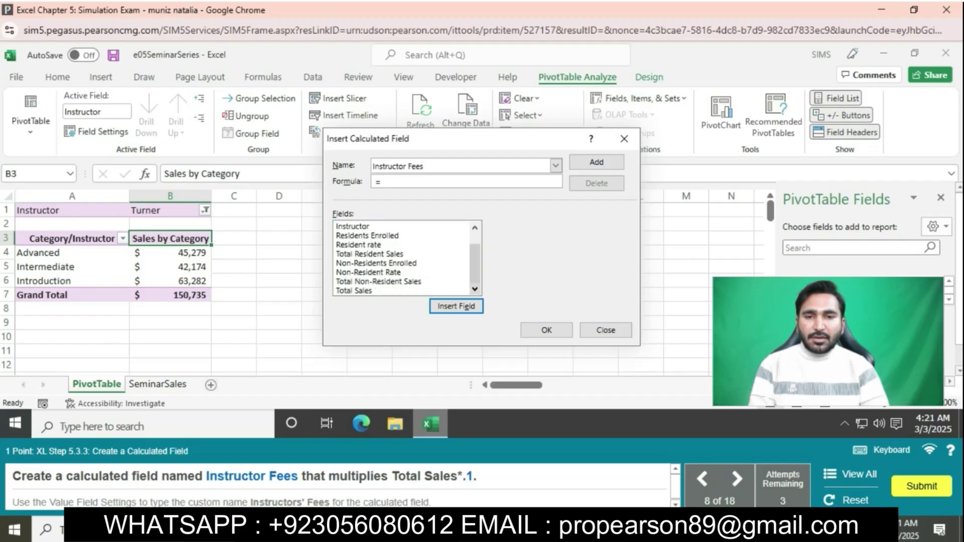
left_click(382, 291)
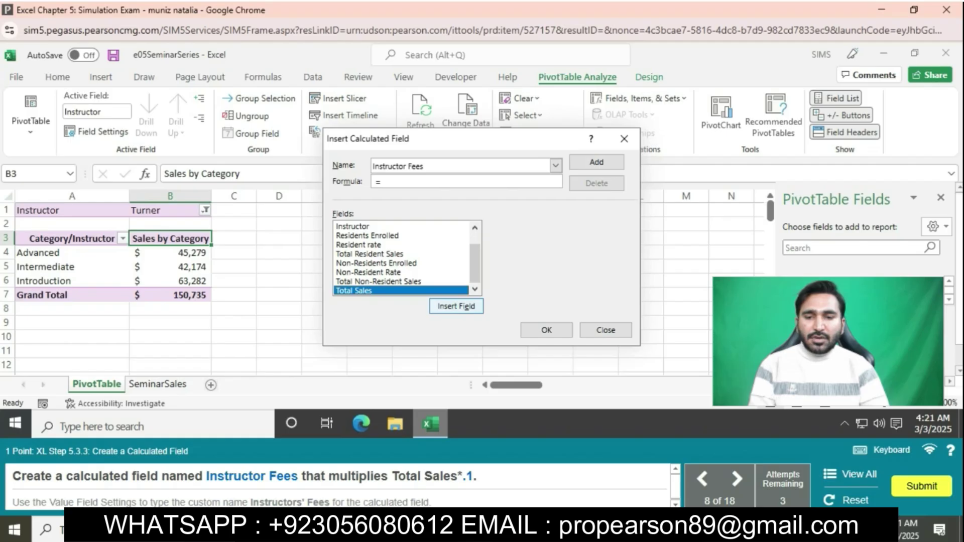
left_click(457, 306)
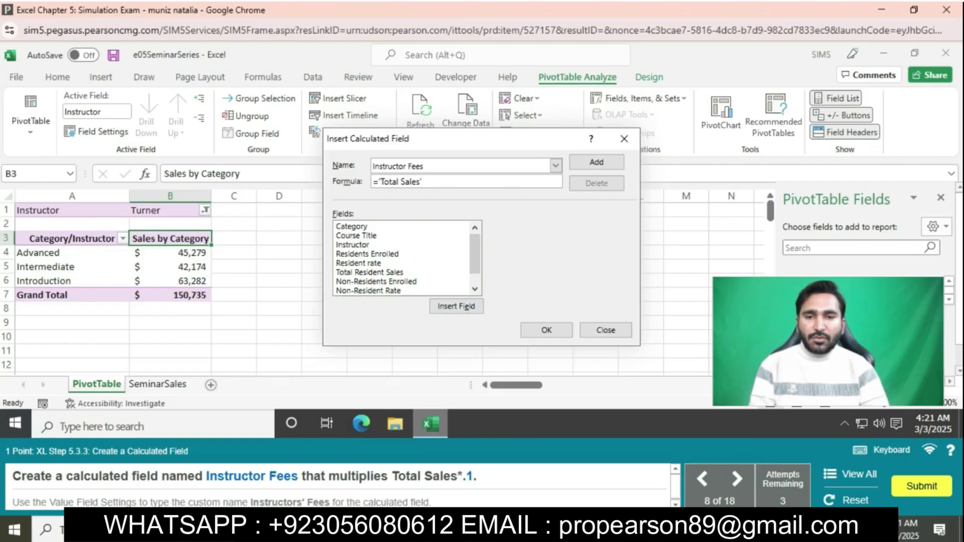
type("*")
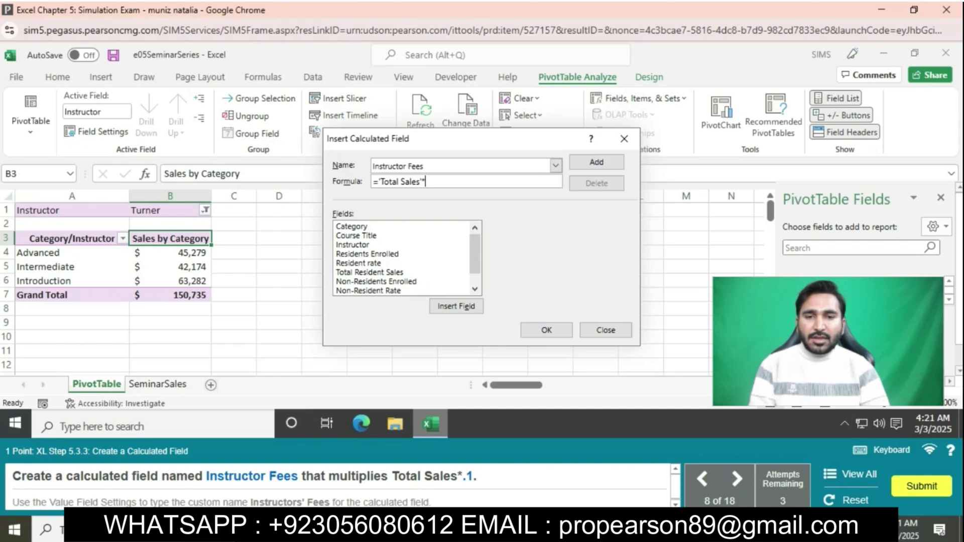
type(".1")
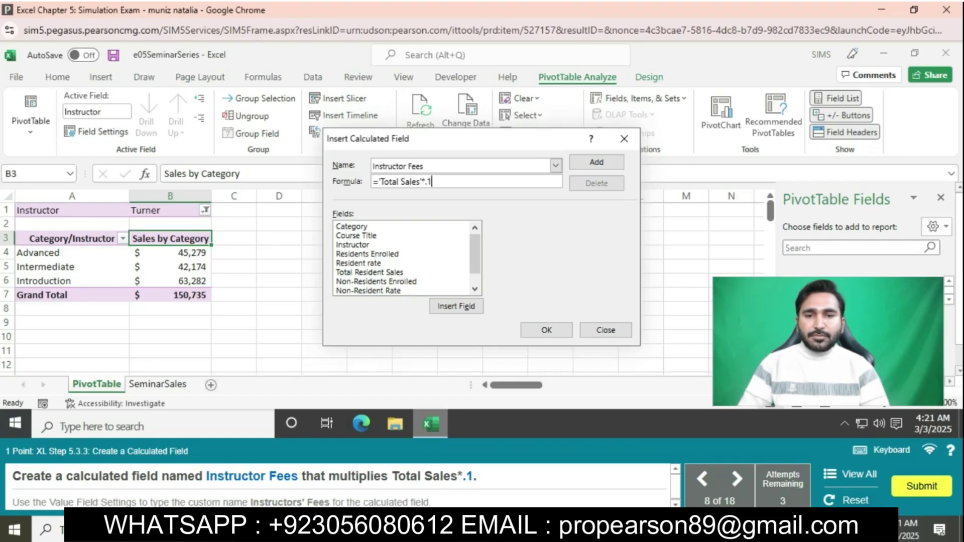
key("Return")
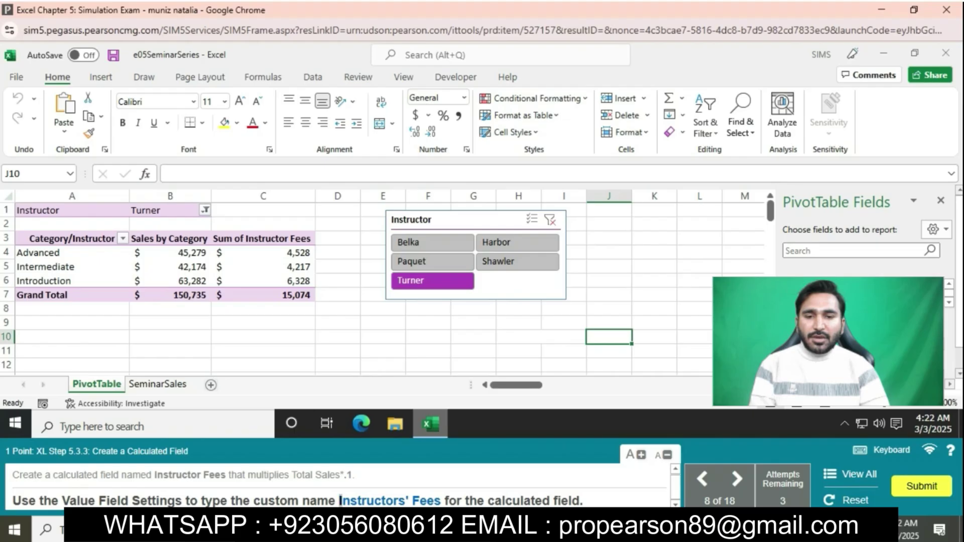
Step: Give the calculated field in cell C3 the custom name Instructors' Fees, copied from the task instructions
left_click_drag(339, 501, 441, 501)
key("ctrl+c")
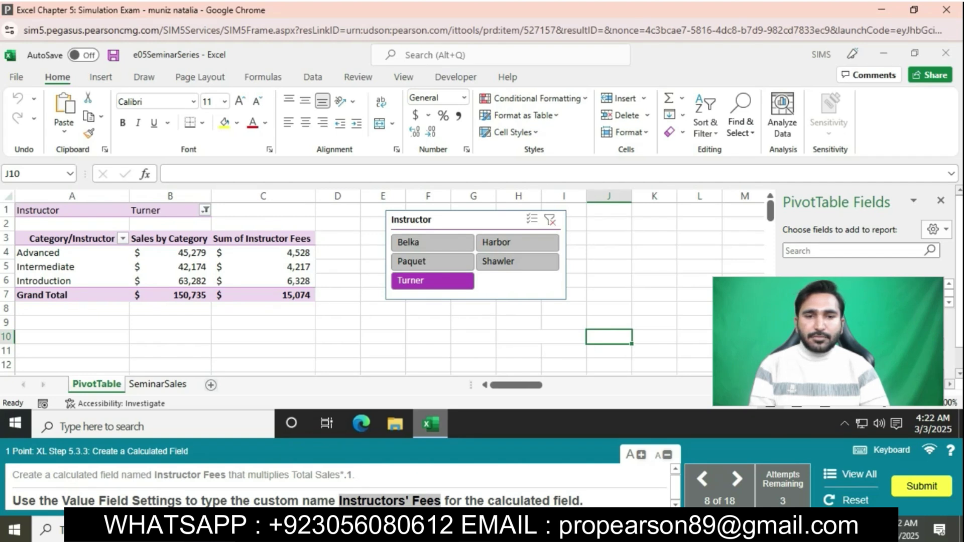
left_click(263, 239)
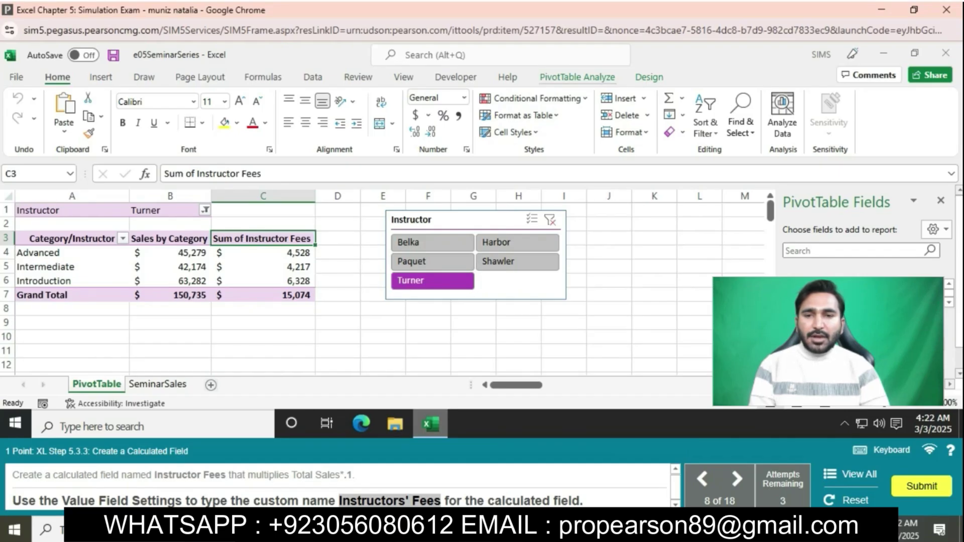
left_click(577, 77)
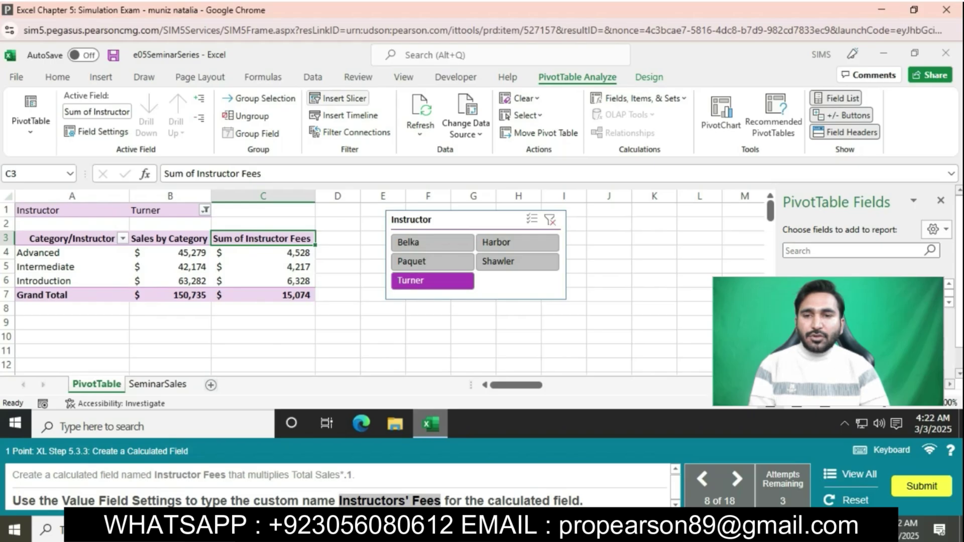
left_click(97, 132)
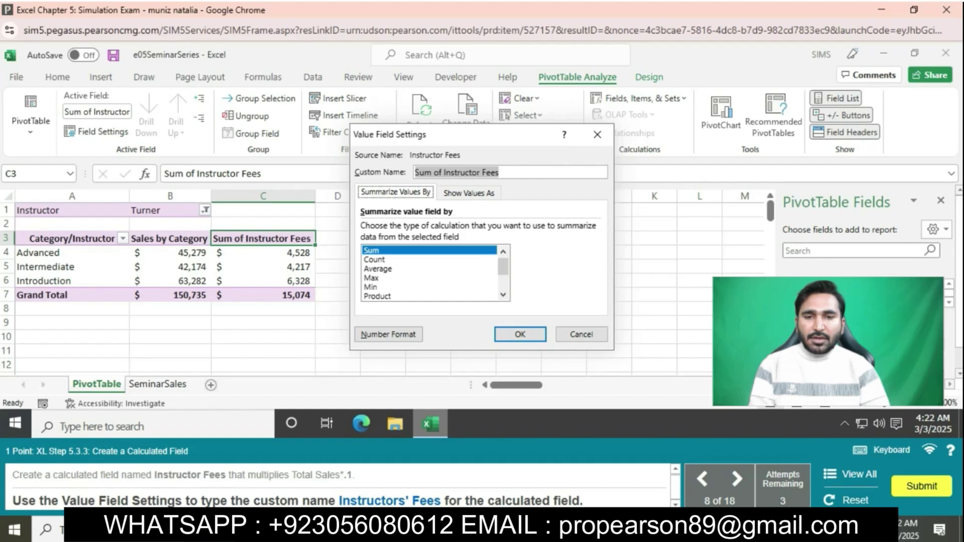
key("ctrl+v")
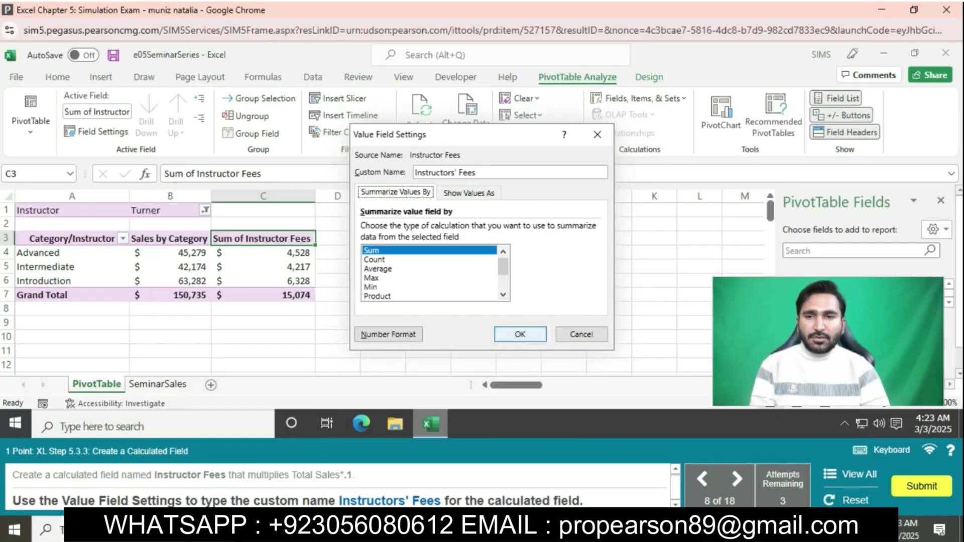
key("Return")
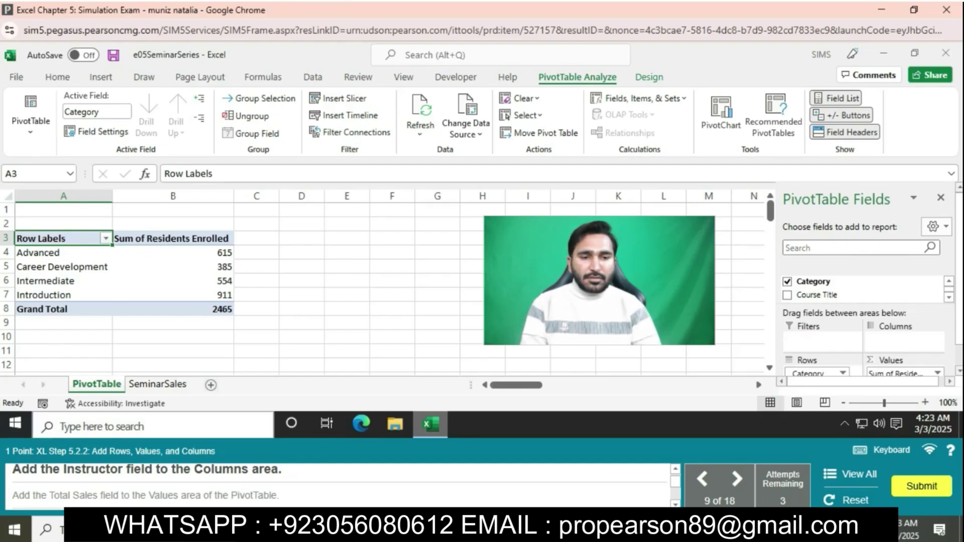
Step: Add the Instructor field to the Columns area of the PivotTable
scroll(854, 281, "down", 2)
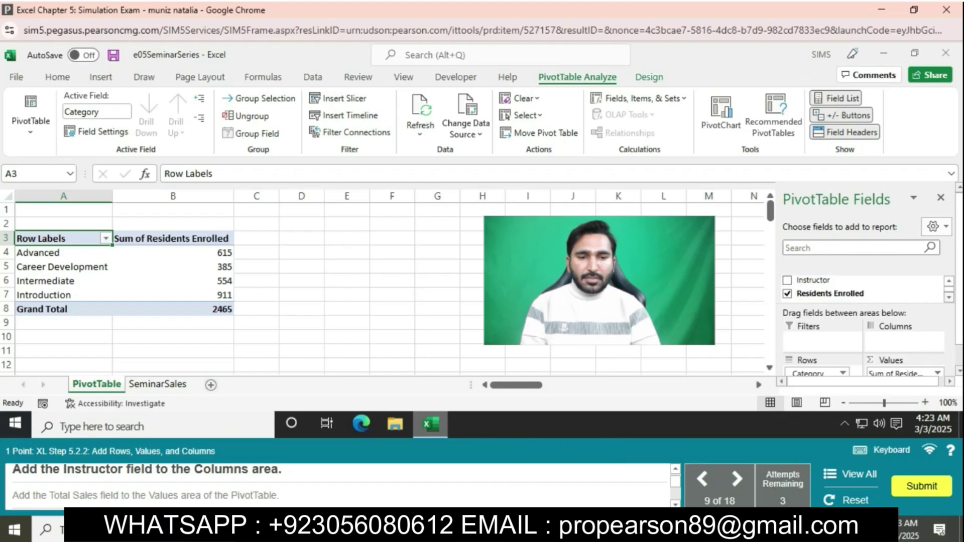
left_click_drag(814, 280, 904, 341)
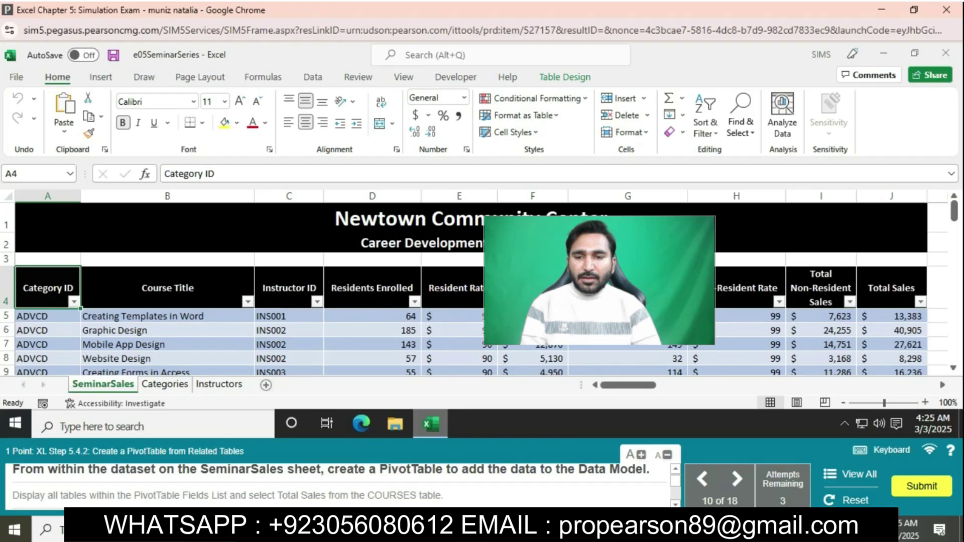
Step: Create a PivotTable from the COURSES table on a new worksheet, adding the data to the Data Model
left_click(459, 372)
left_click(100, 77)
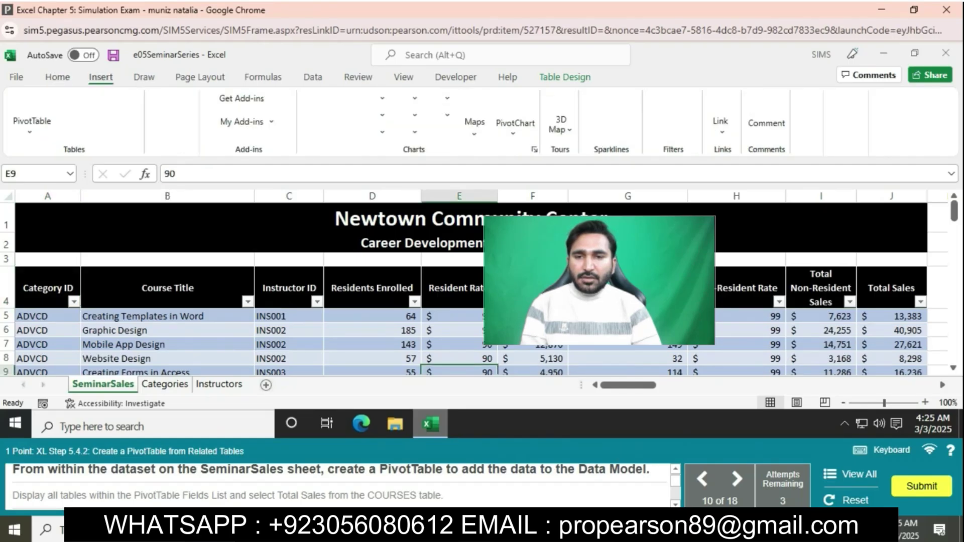
left_click(29, 108)
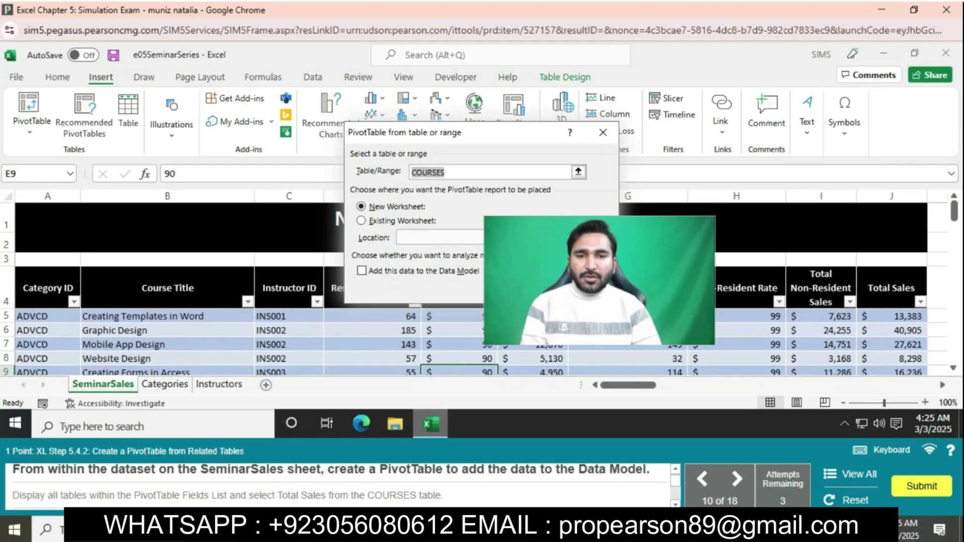
left_click(362, 271)
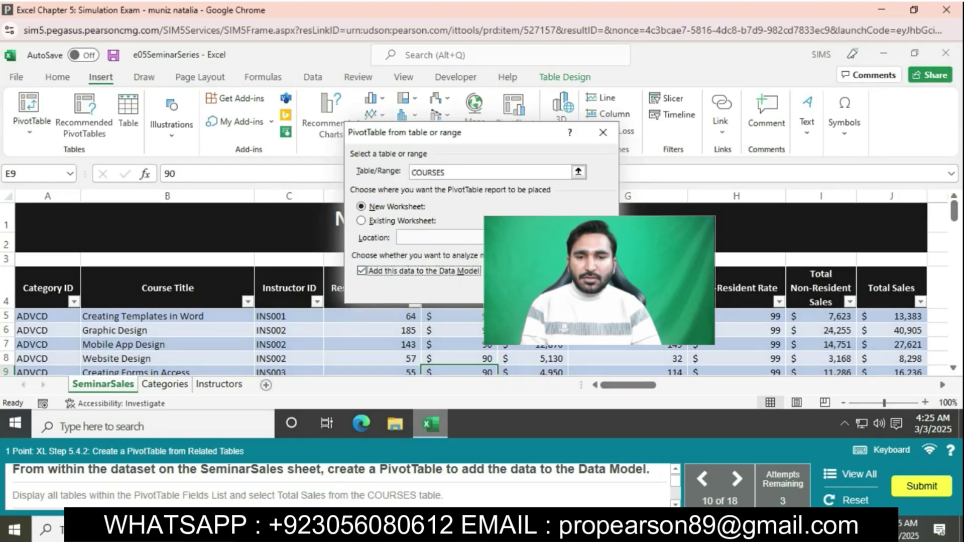
left_click(534, 290)
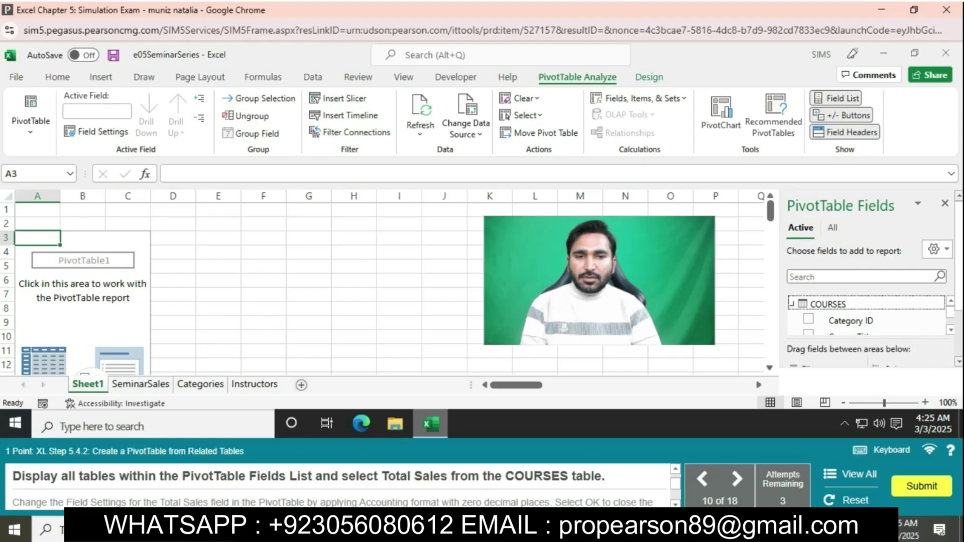
Step: Display all tables available to the PivotTable and expand COURSES to find its Total Sales field
left_click(833, 228)
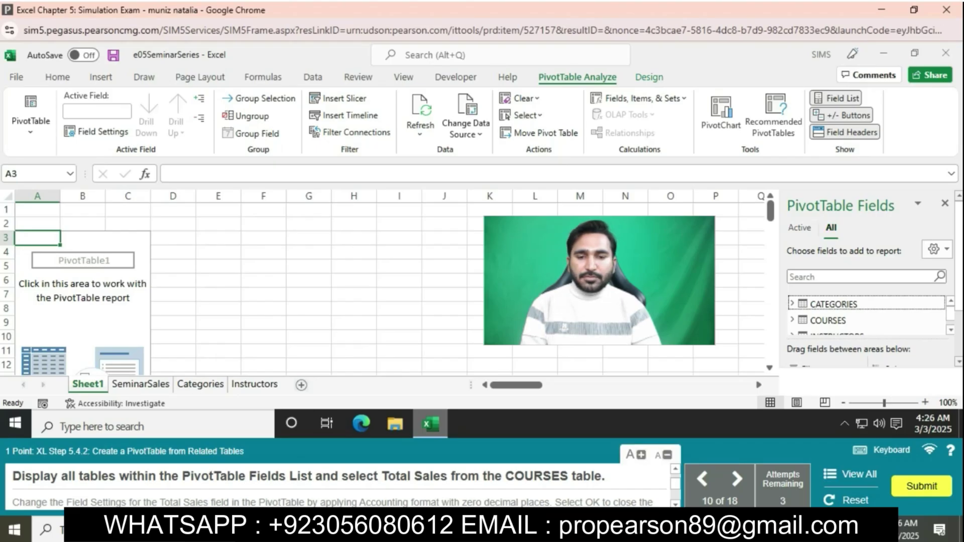
left_click(793, 320)
scroll(866, 314, "down", 3)
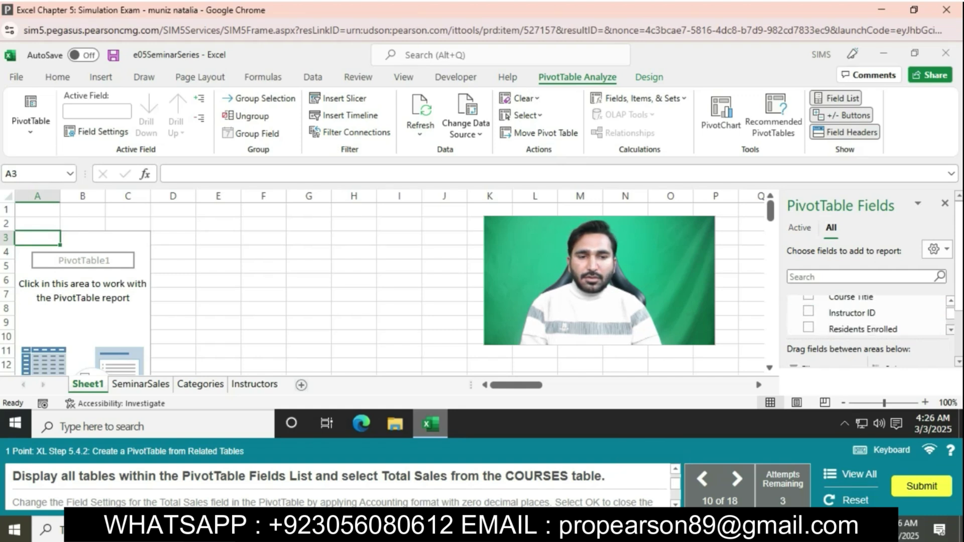
scroll(866, 314, "down", 2)
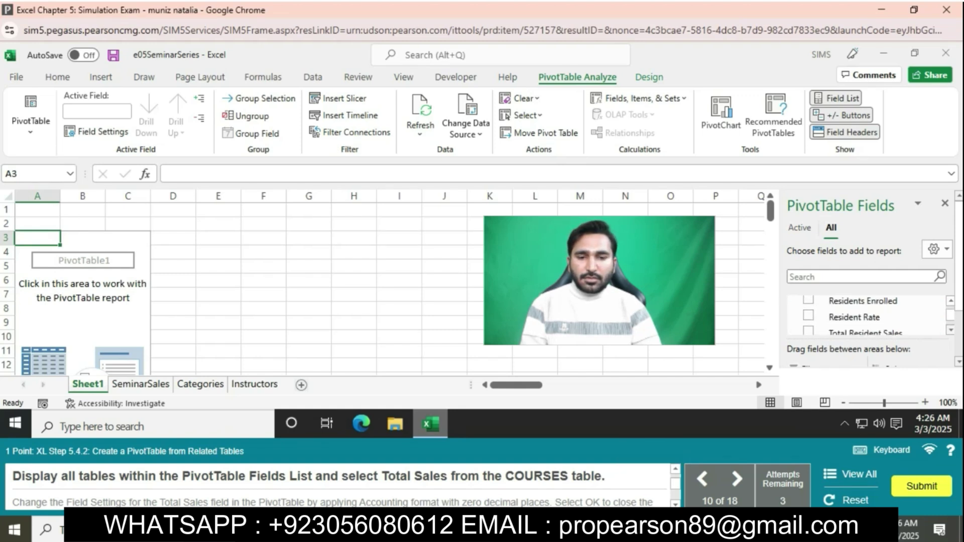